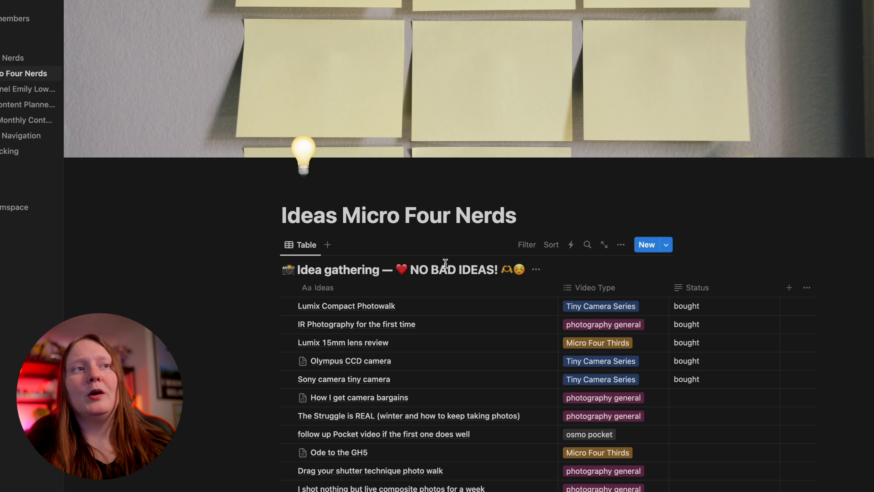
# - Add a new idea titled "My new idea is awsome!" at the end of the idea table and set its video type to Tiny Camera Series
pyautogui.scroll(-3, 302, 370)
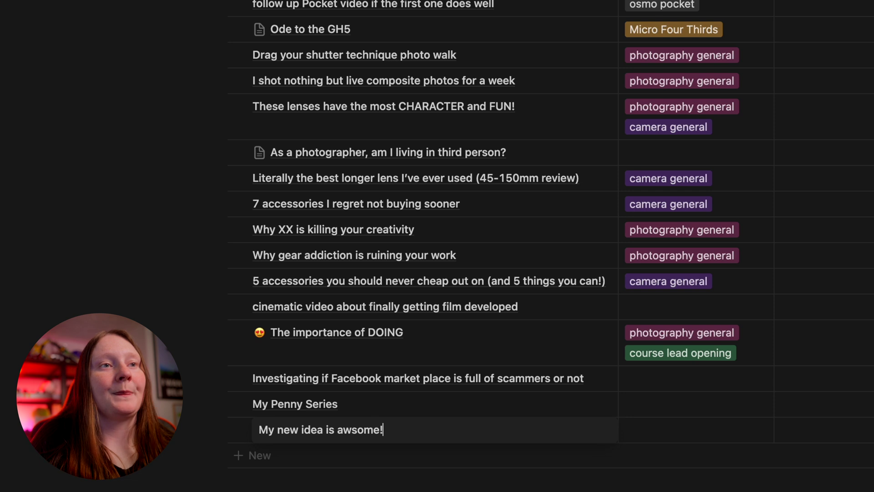
pyautogui.press('Escape')
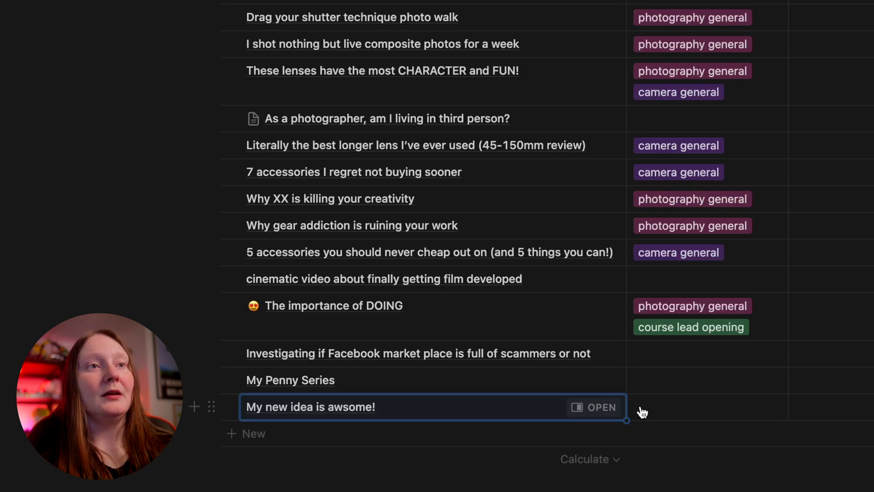
pyautogui.click(642, 412)
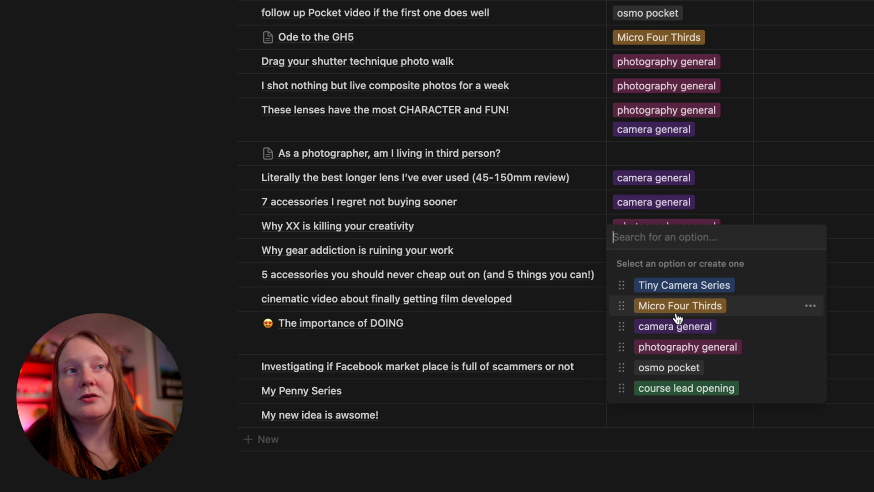
pyautogui.click(681, 285)
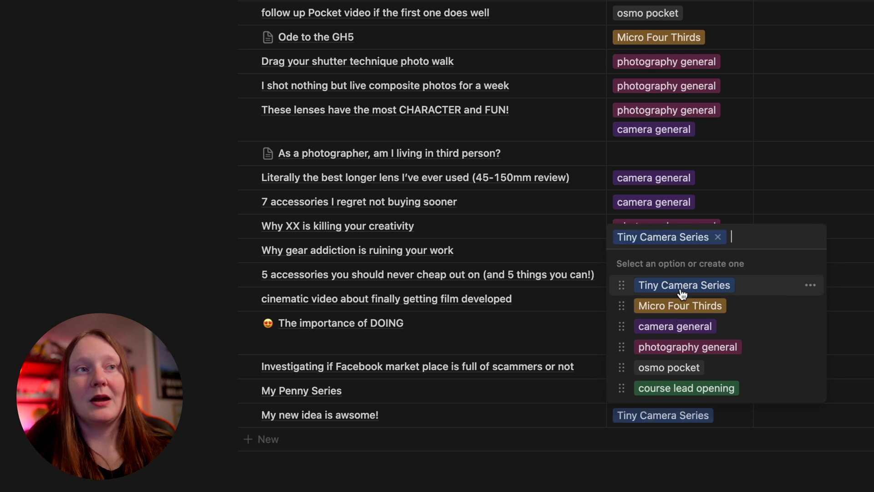
pyautogui.press('Escape')
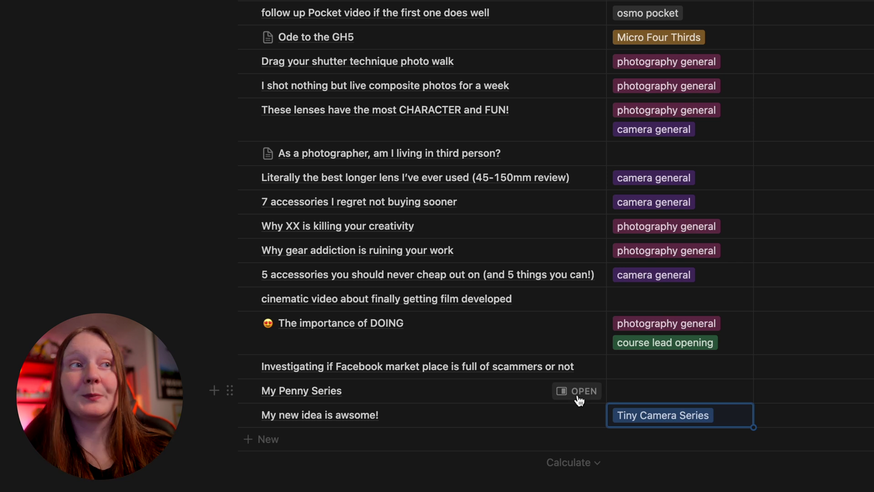
# - Open the "Ode to the GH5" idea page and read through its video ideas and script text
pyautogui.scroll(10, 560, 364)
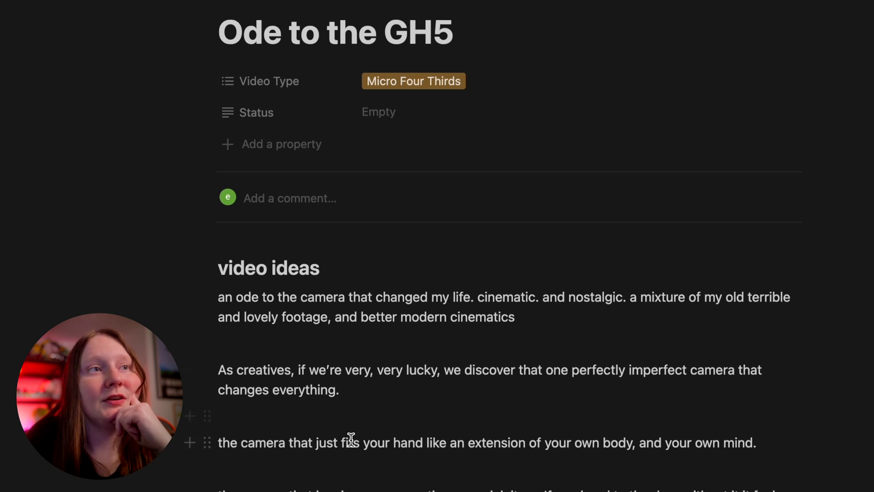
pyautogui.scroll(-5, 278, 454)
pyautogui.scroll(-11, 400, 459)
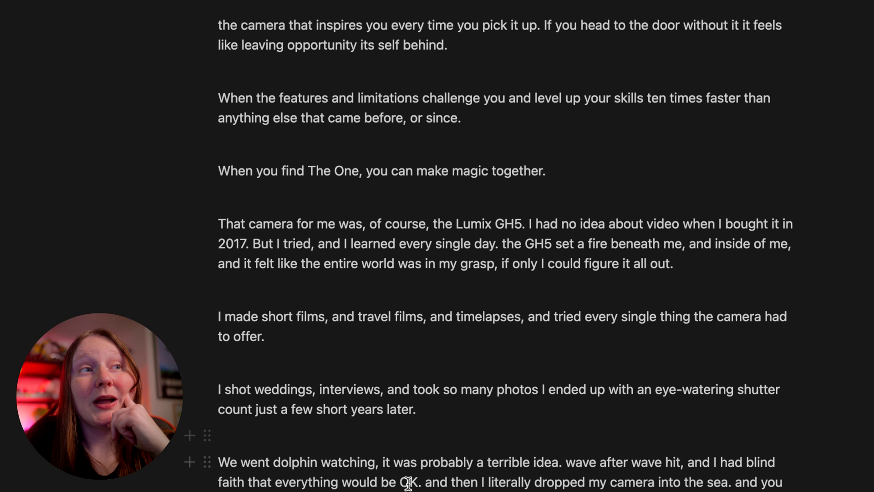
pyautogui.scroll(-3, 400, 471)
pyautogui.scroll(20, 401, 471)
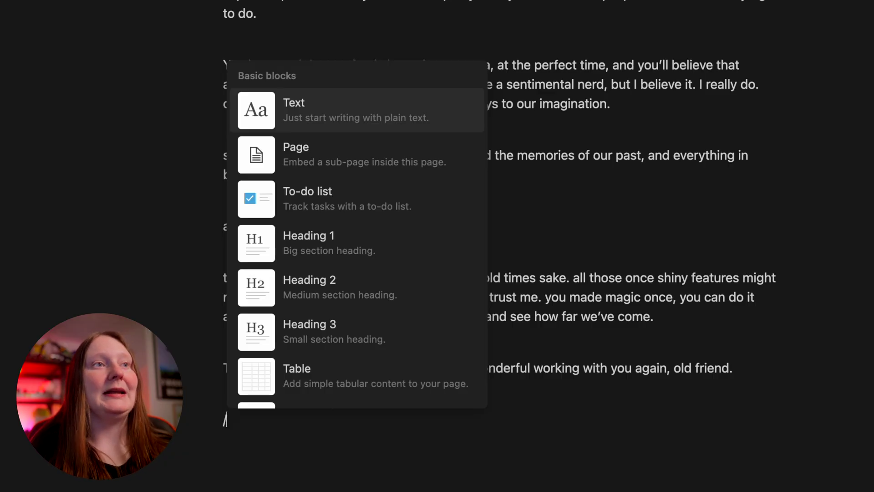
# - Add a to-do item "Read aloud and see if it sounds natural" below the script's last line
pyautogui.click(327, 204)
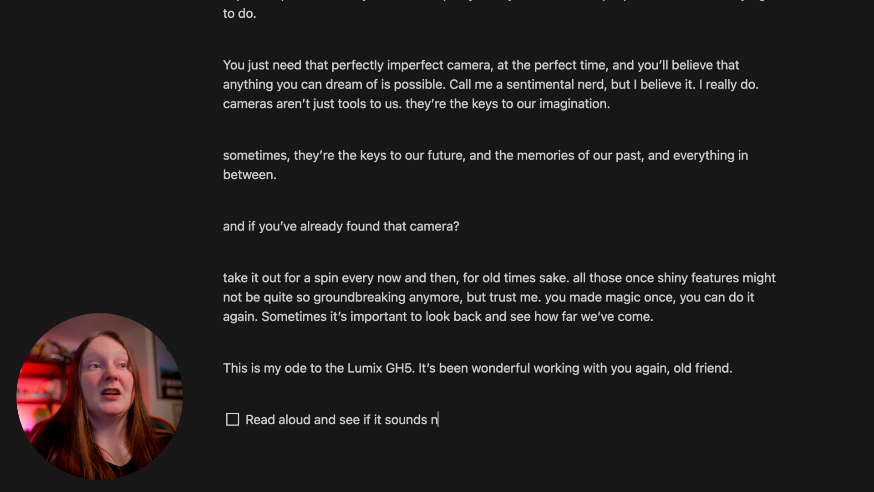
pyautogui.press('Return')
pyautogui.press('Return')
# - Insert a heading reading "Title Ideas" below the to-do item
pyautogui.write('/')
pyautogui.scroll(-3, 396, 186)
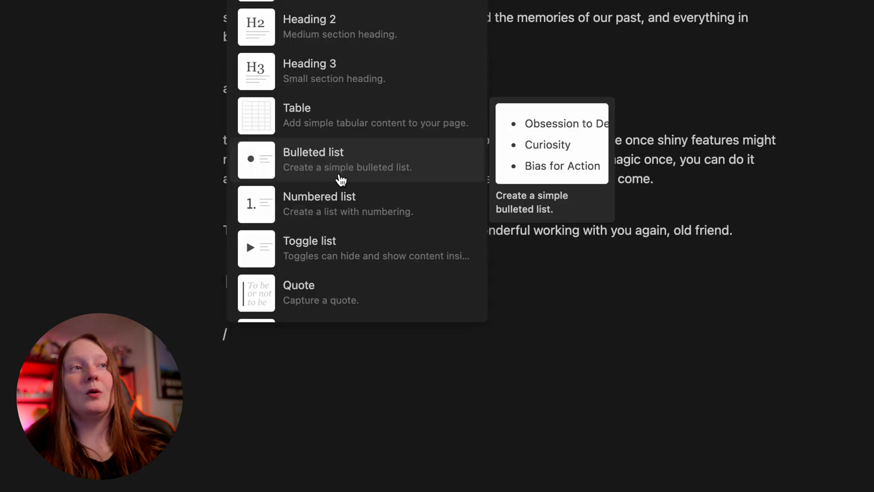
pyautogui.scroll(3, 369, 186)
pyautogui.click(327, 167)
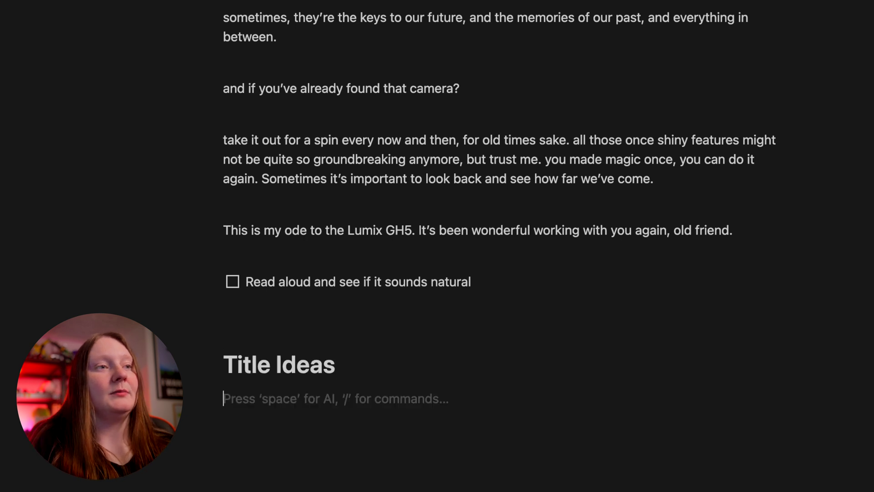
# - Under the Title Ideas heading, add a bulleted list with "an ode to my GH5" and "the camera that changed my life"
pyautogui.write('/')
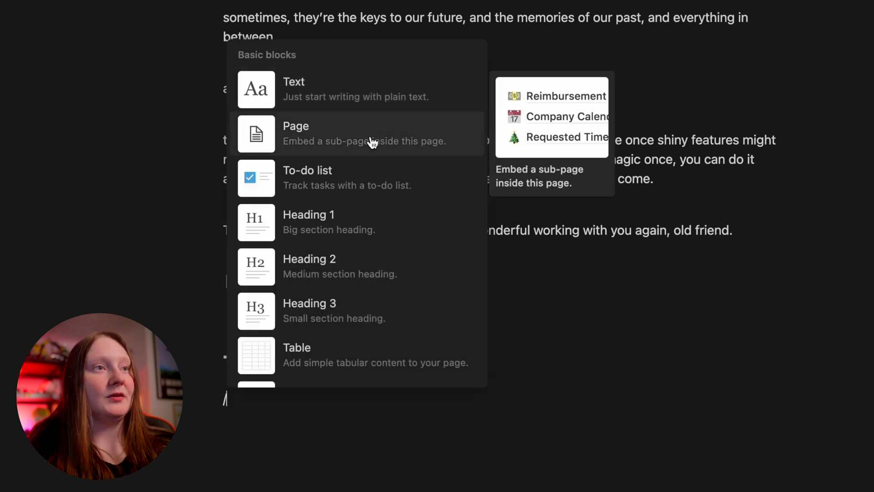
pyautogui.scroll(-1, 361, 204)
pyautogui.scroll(-2, 355, 237)
pyautogui.click(347, 273)
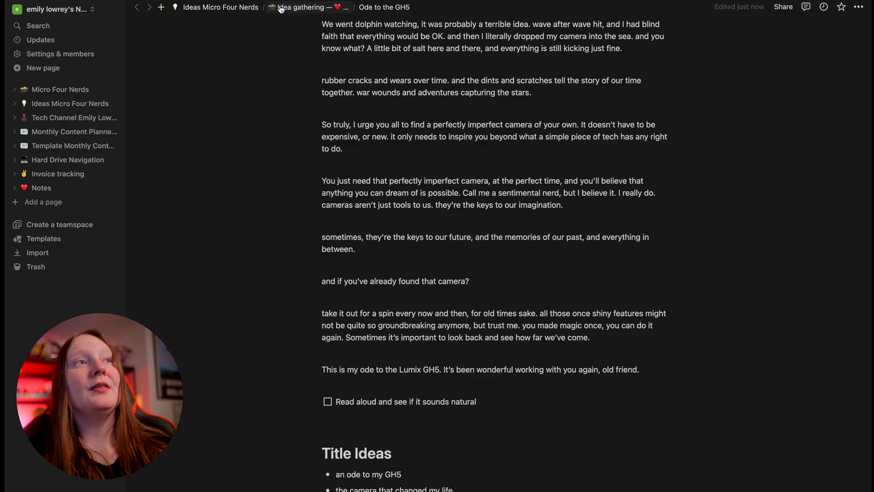
# - Return to the Idea gathering database and move the "Ode to the GH5" page to Micro Four Nerds
pyautogui.click(319, 6)
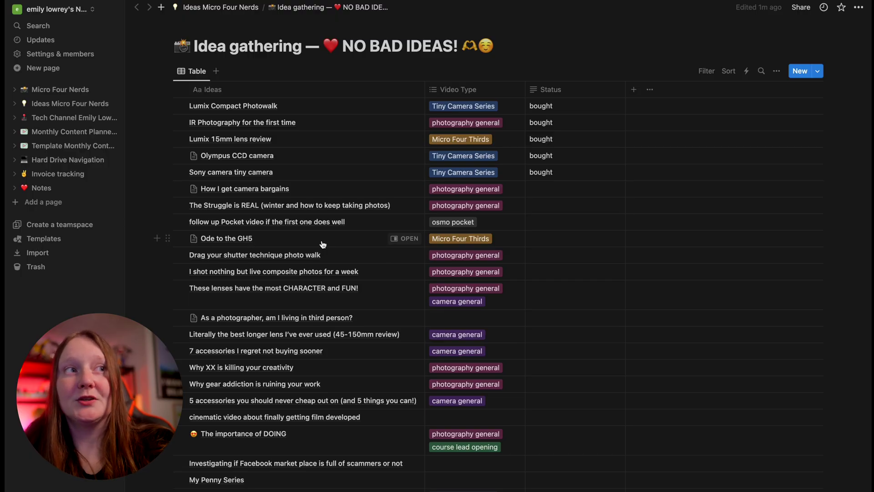
pyautogui.rightClick(322, 245)
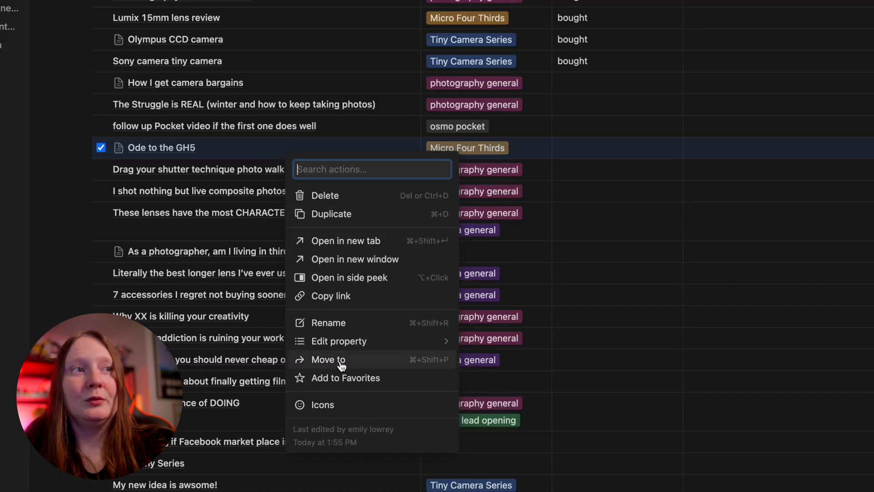
pyautogui.click(341, 362)
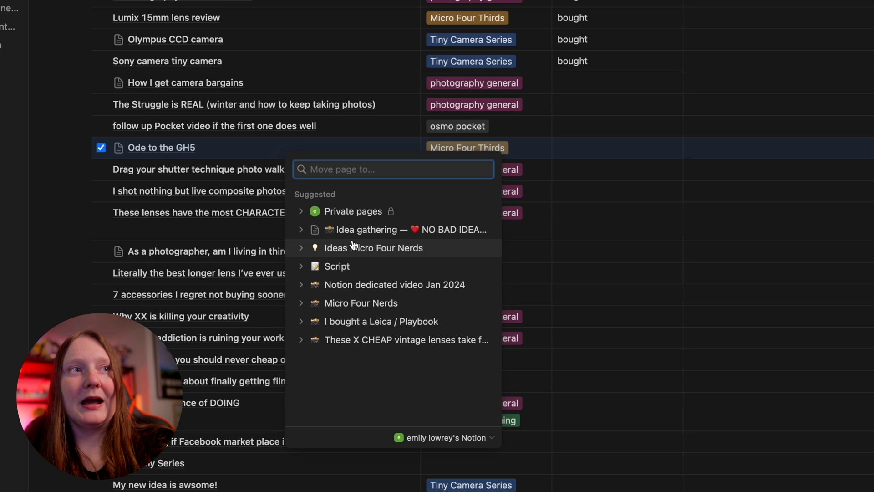
pyautogui.click(364, 305)
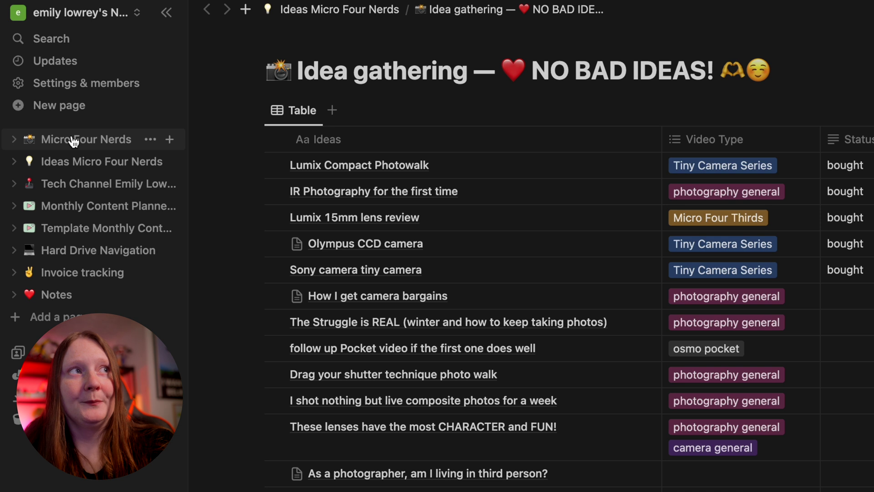
# - Open the Micro Four Nerds page and look through its Overview table for the moved "Ode to the GH5" entry
pyautogui.click(73, 142)
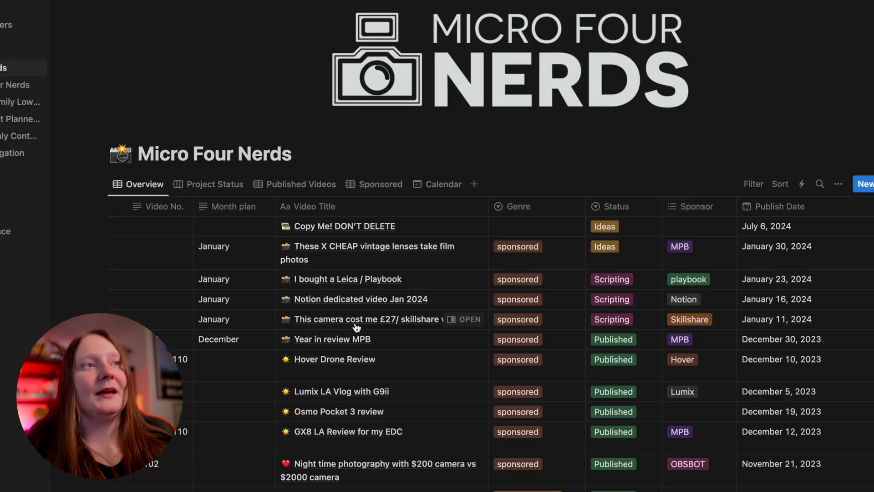
pyautogui.scroll(-2, 391, 348)
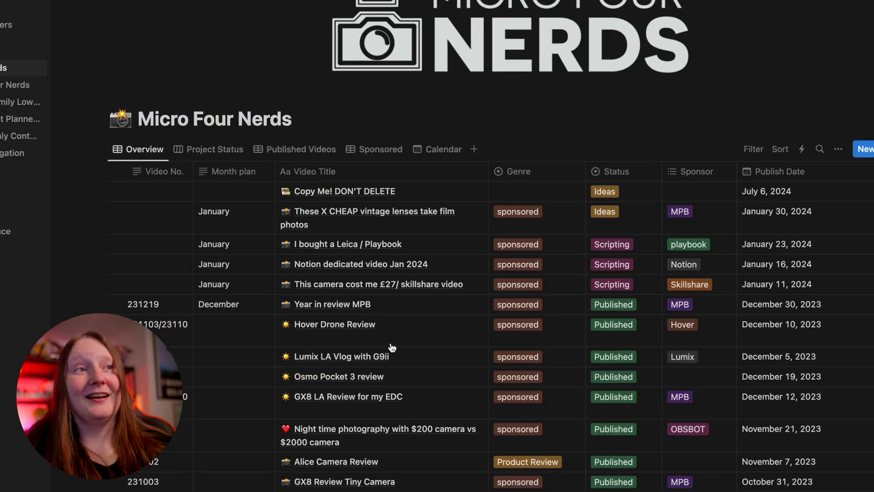
pyautogui.scroll(-10, 391, 347)
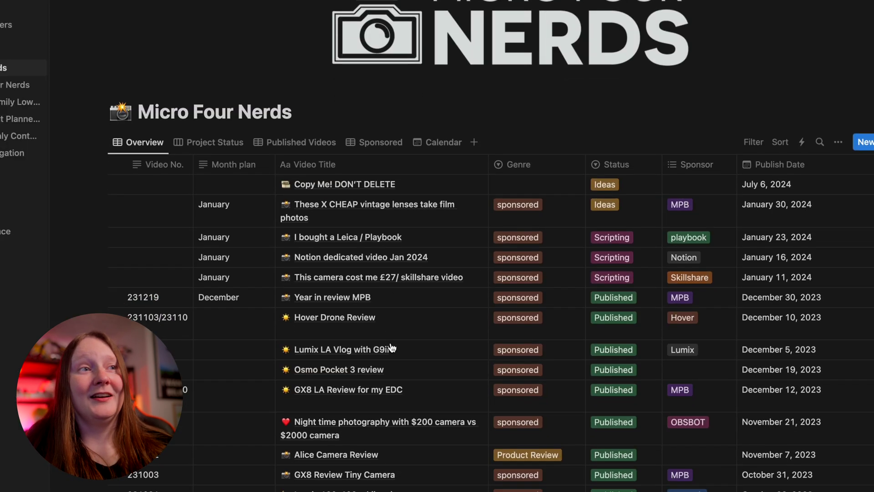
pyautogui.scroll(5, 391, 347)
pyautogui.scroll(5, 391, 347)
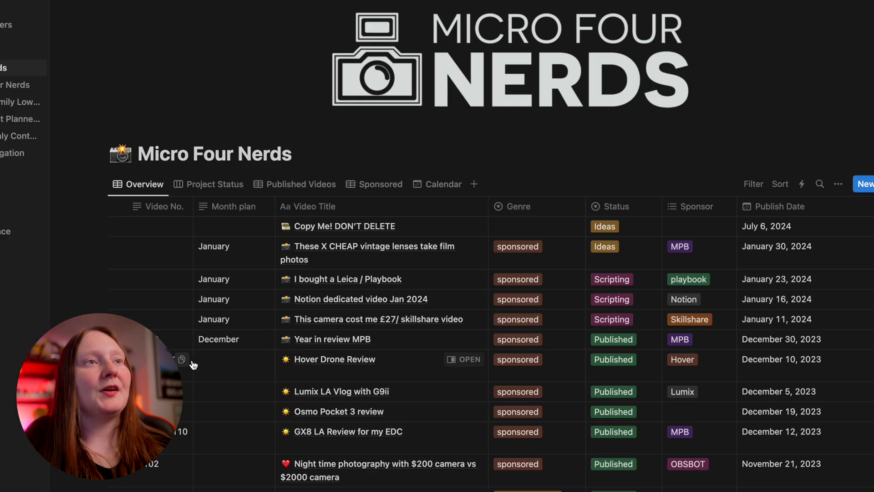
pyautogui.scroll(-10, 239, 390)
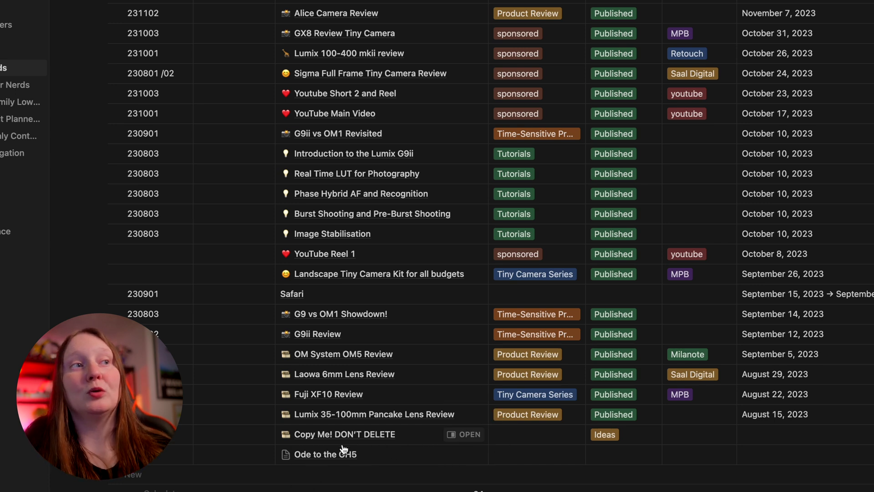
pyautogui.scroll(4, 214, 461)
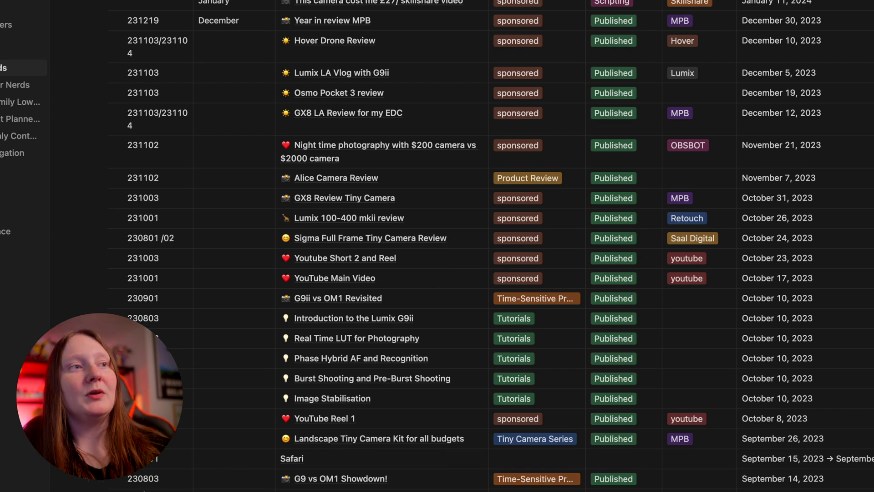
pyautogui.scroll(5, 150, 488)
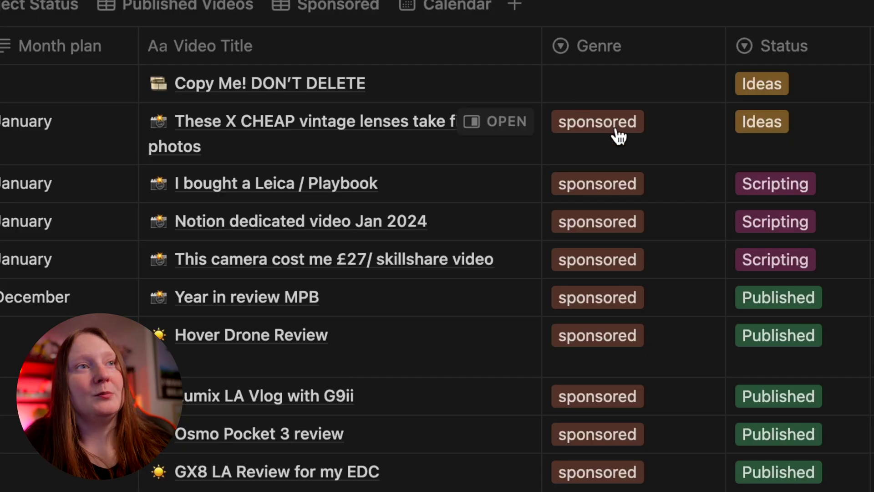
# - View the Genre and Status options of the first "Copy Me! DON'T DELETE" row, and check the table's Publish Date and URL columns
pyautogui.click(594, 84)
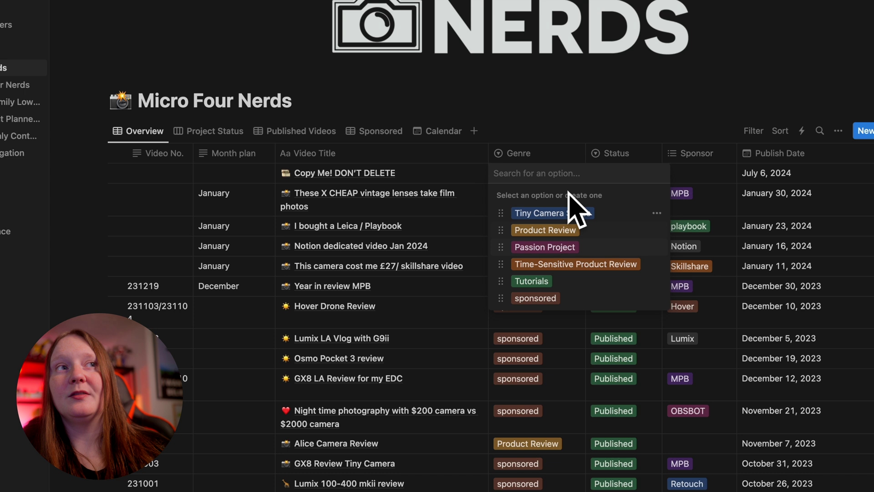
pyautogui.press('Escape')
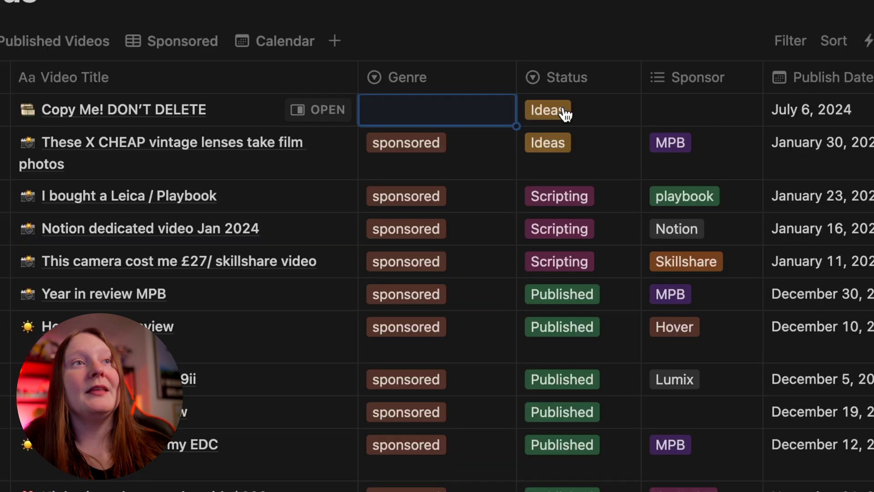
pyautogui.click(552, 115)
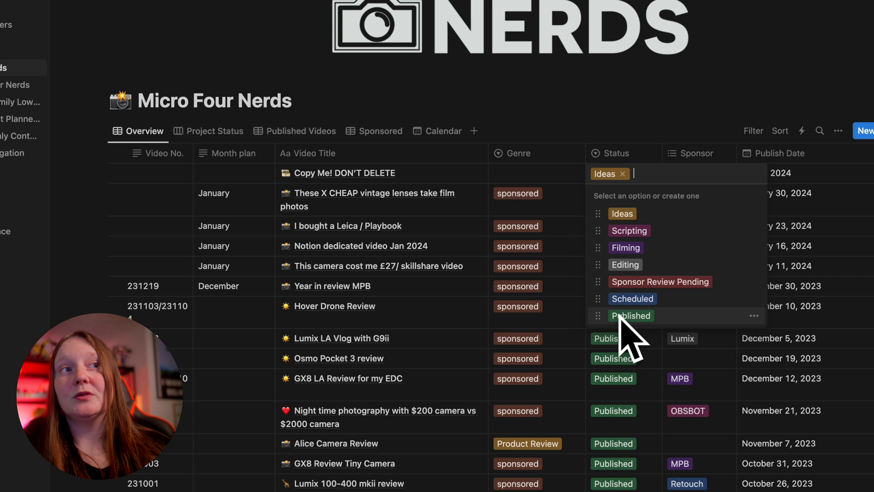
pyautogui.click(619, 125)
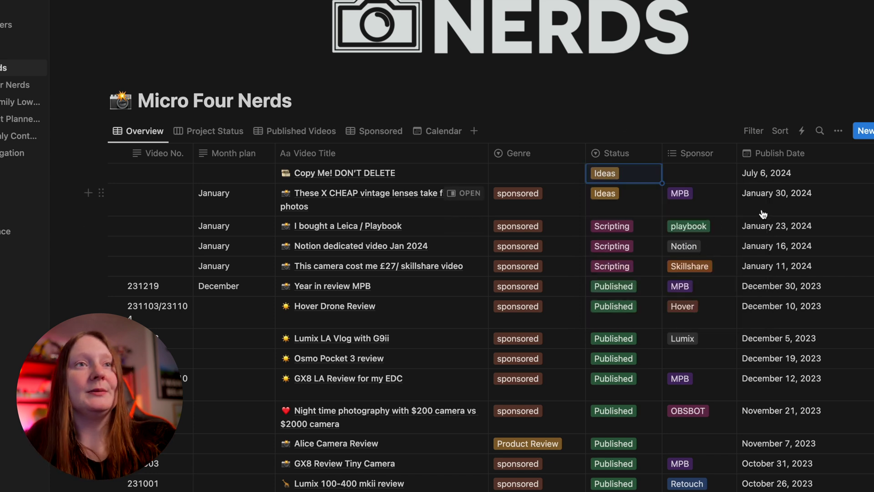
pyautogui.hscroll(10, 763, 213)
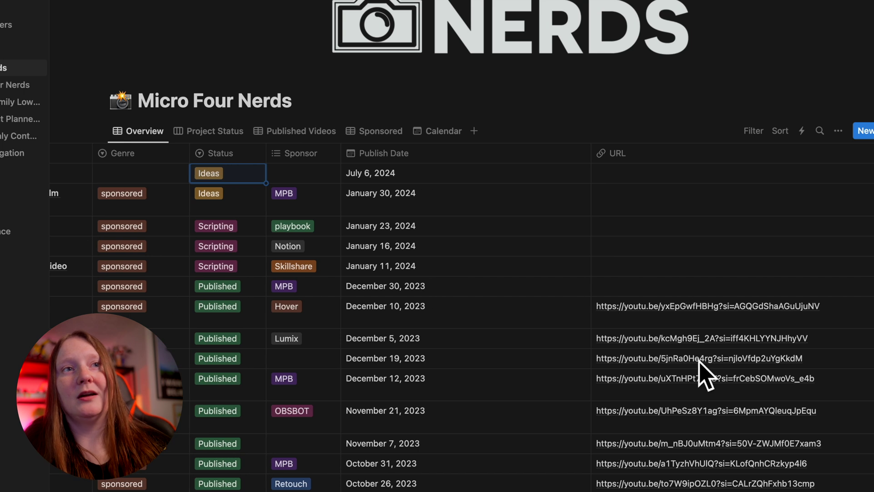
pyautogui.hscroll(-10, 590, 376)
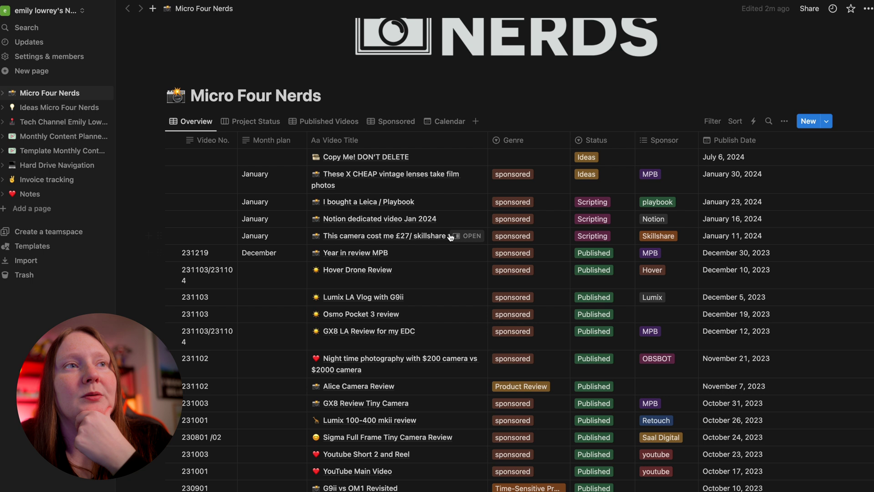
# - Open the "This camera cost me £27/ skillshare video" page and read through its Script subpage
pyautogui.click(465, 236)
pyautogui.scroll(-5, 466, 234)
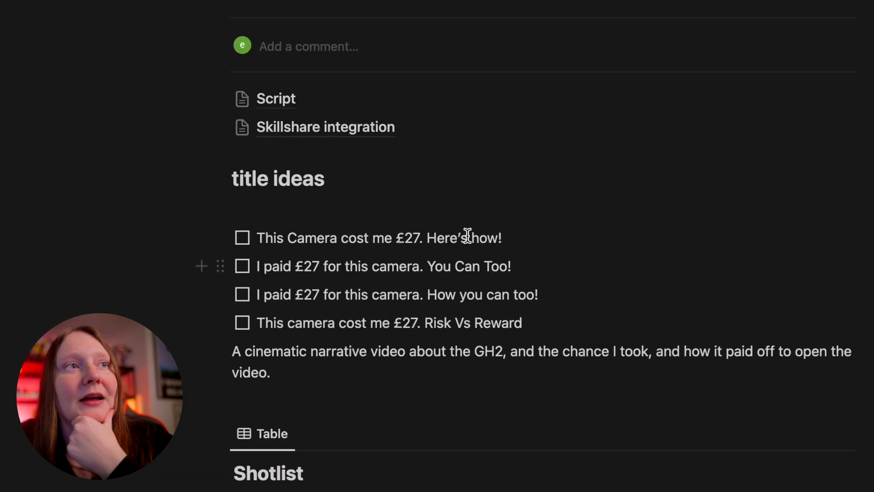
pyautogui.click(279, 104)
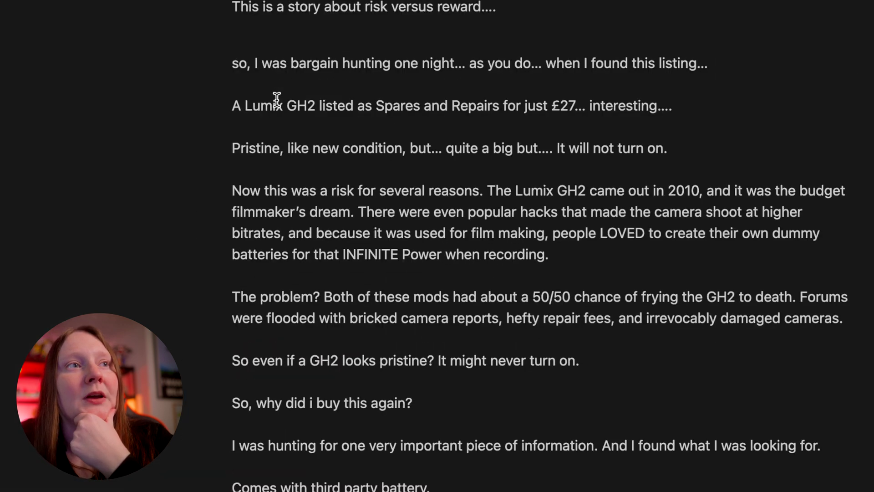
pyautogui.scroll(-15, 453, 302)
pyautogui.scroll(15, 470, 280)
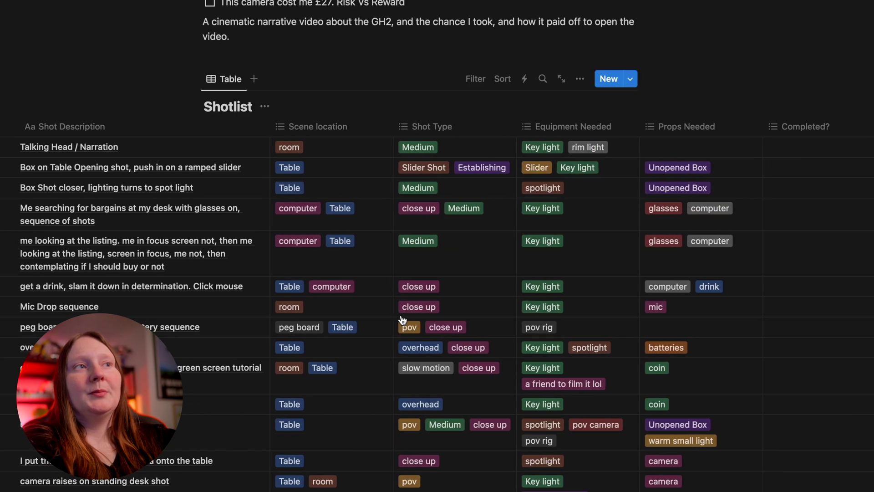
# - Examine the video page's Shotlist table, including its scene location, shot type, equipment and props columns
pyautogui.hscroll(-1, 402, 319)
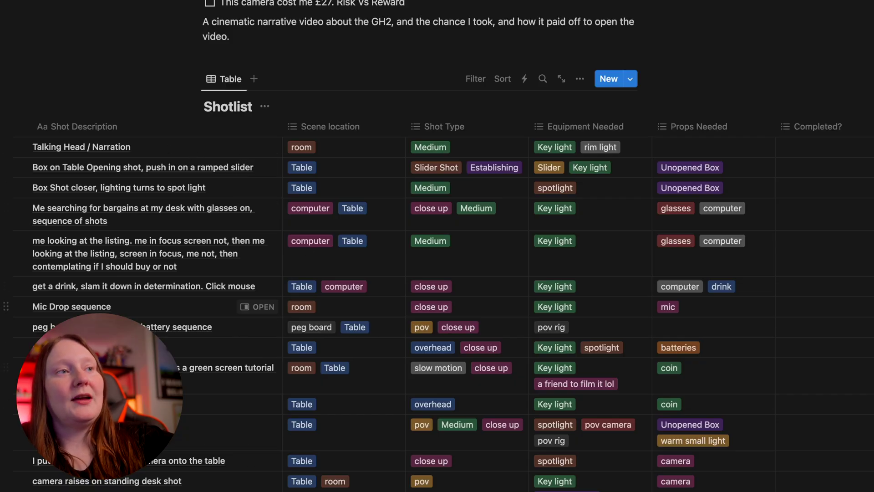
pyautogui.scroll(-5, 437, 296)
pyautogui.scroll(6, 437, 296)
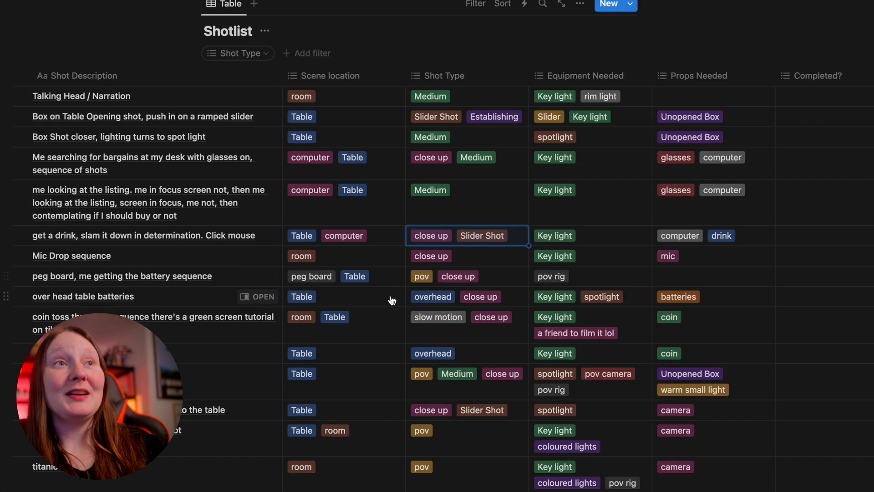
# - Filter the Shotlist table's Shot Type by Slider Shot, then clear the filter
pyautogui.scroll(3, 444, 256)
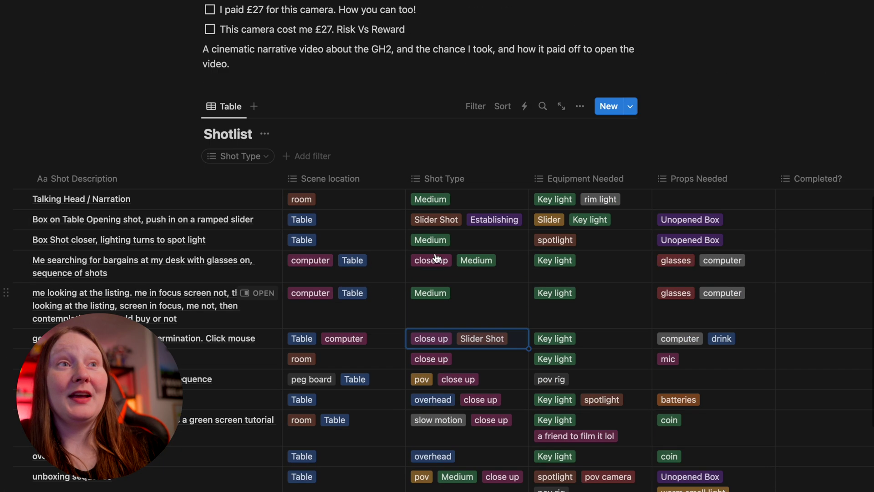
pyautogui.click(438, 187)
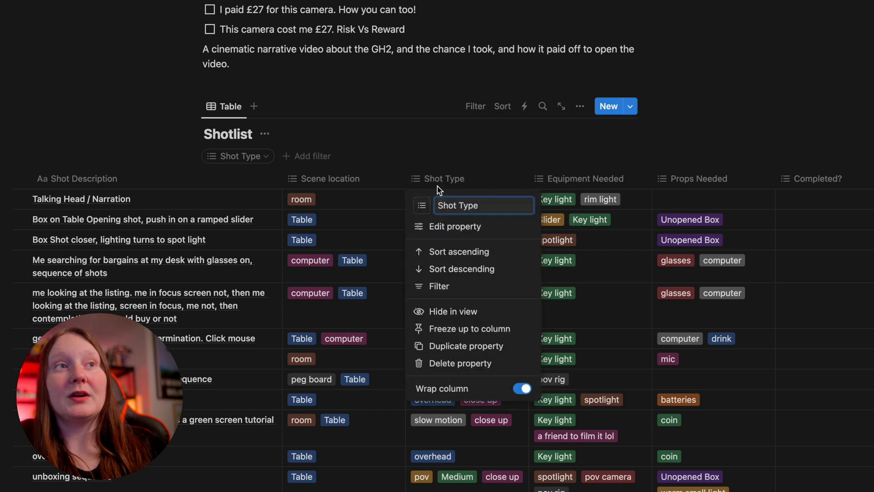
pyautogui.click(451, 287)
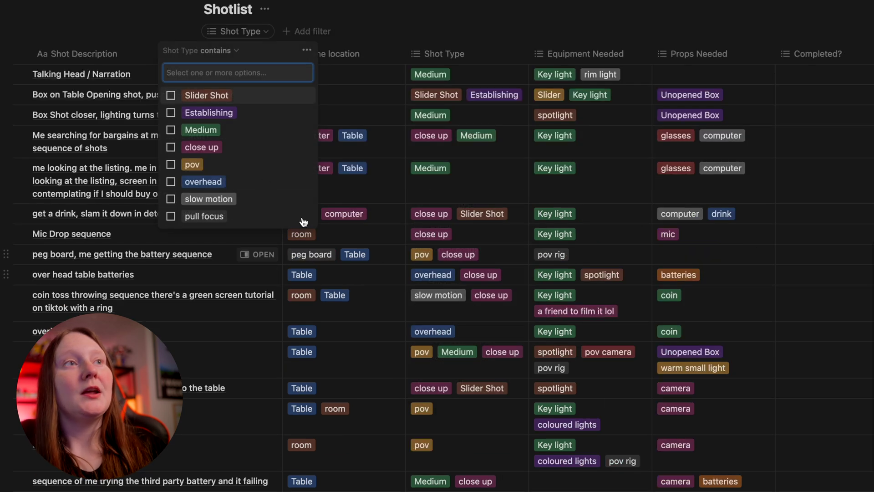
pyautogui.click(203, 102)
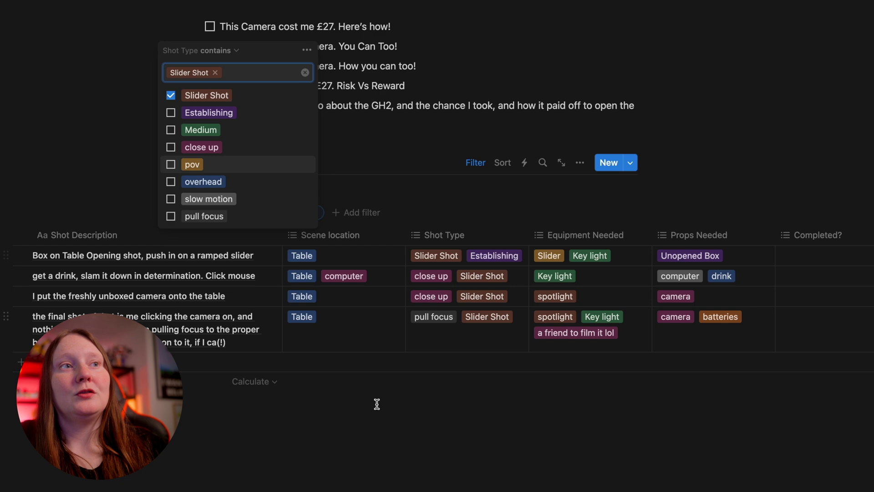
pyautogui.click(388, 458)
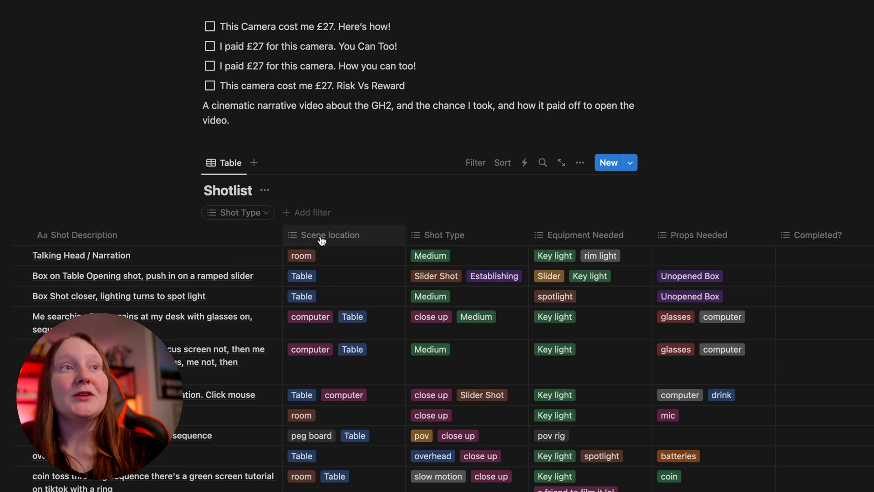
# - Filter the Shotlist table by Scene location to only the shots tagged room
pyautogui.click(321, 237)
pyautogui.click(328, 287)
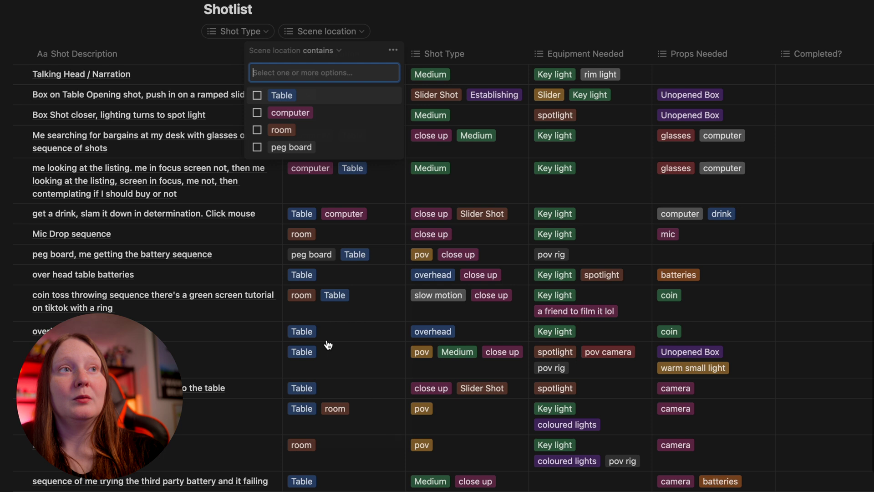
pyautogui.click(281, 132)
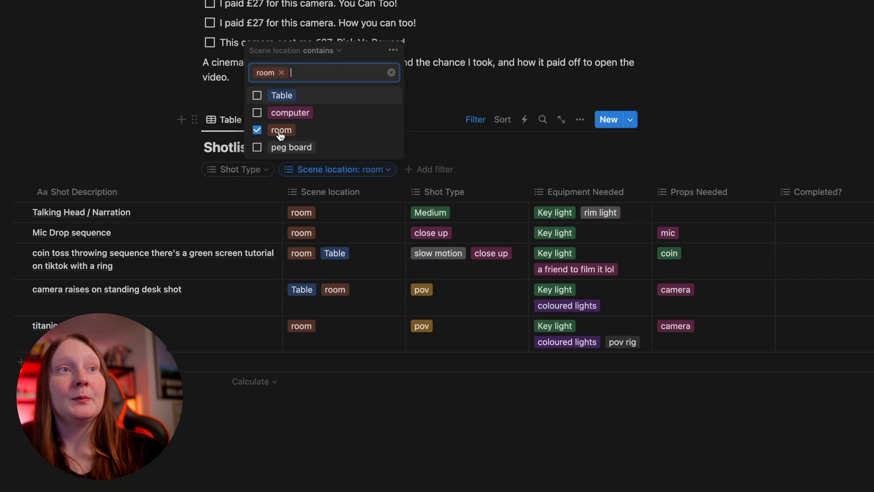
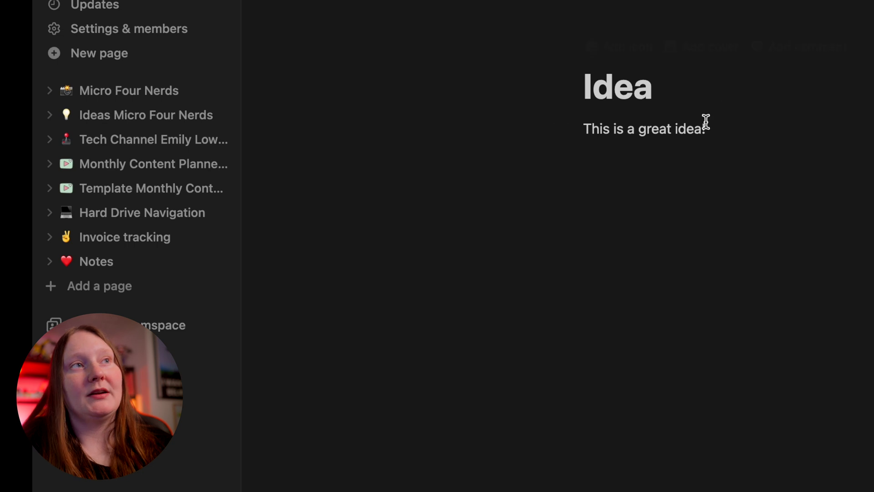
# - Open the Notes page and view the destinations offered for moving its Idea page, then dismiss them
pyautogui.click(127, 268)
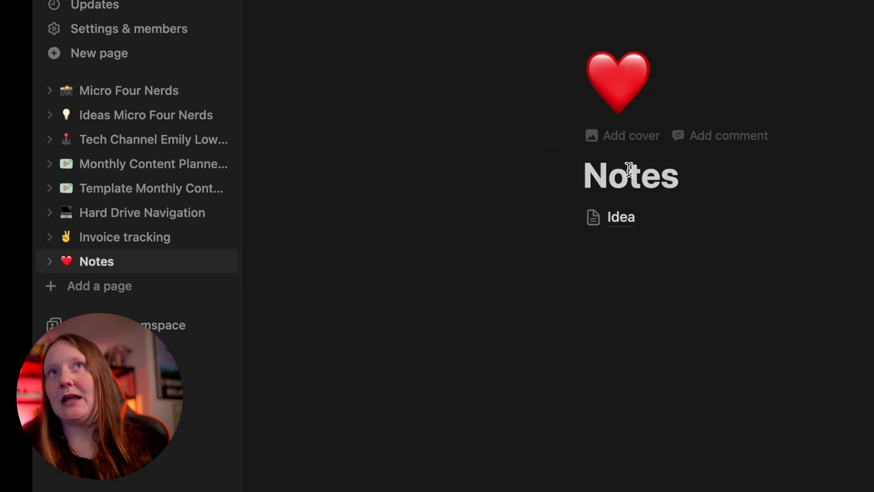
pyautogui.rightClick(608, 216)
pyautogui.click(692, 335)
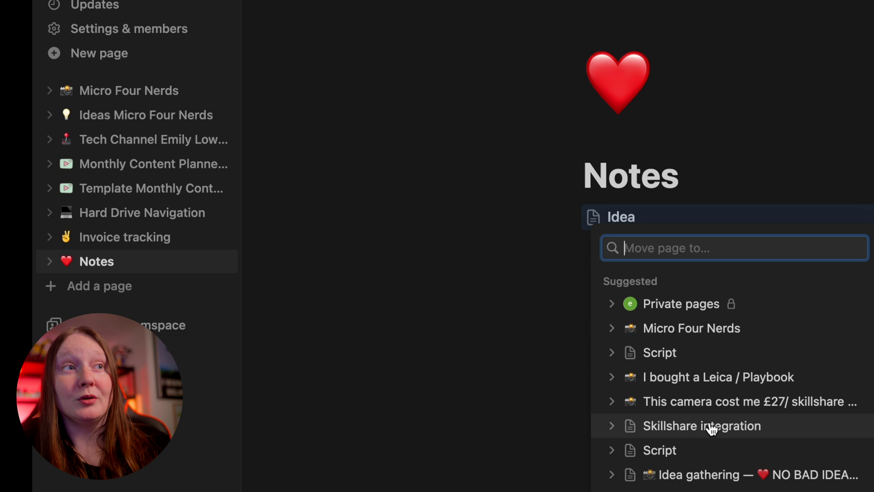
pyautogui.click(518, 379)
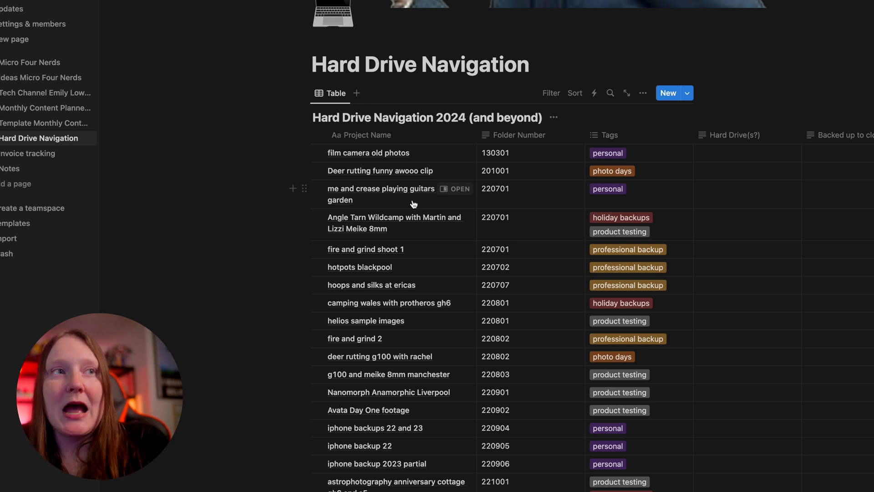
# - Look through the Hard Drive Navigation table, loading more rows and checking project names, folder numbers and tags
pyautogui.scroll(-10, 405, 236)
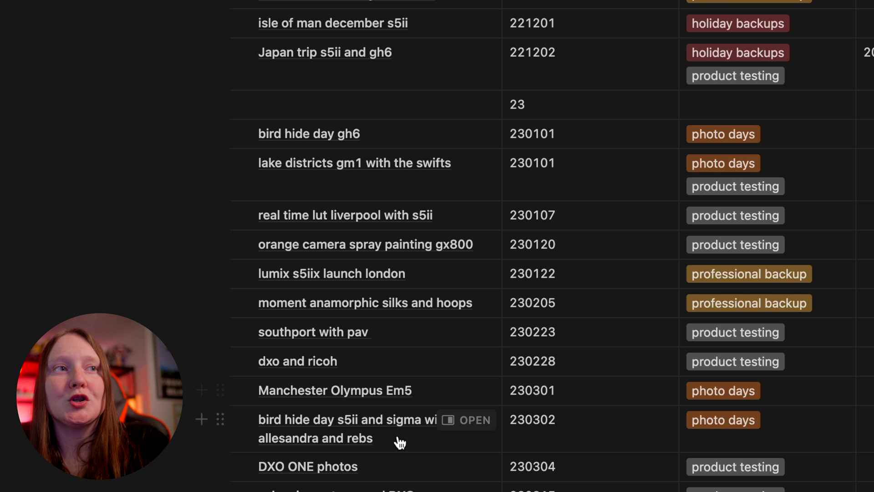
pyautogui.scroll(-5, 399, 441)
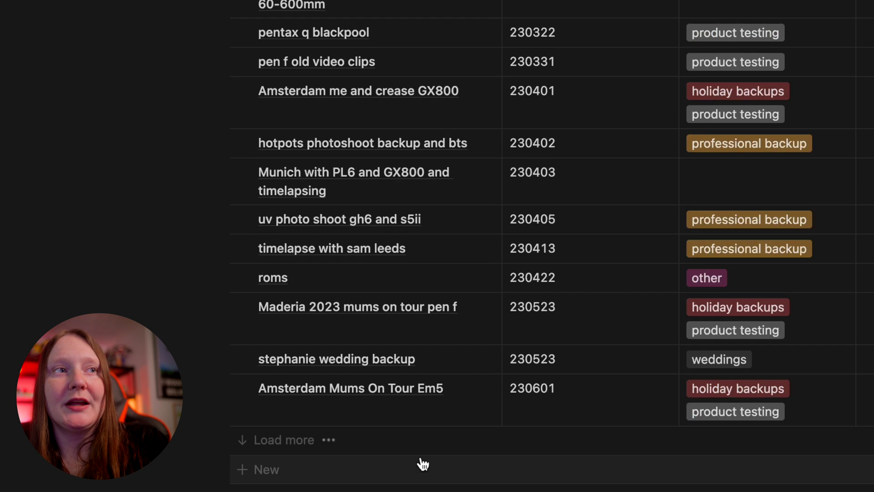
pyautogui.click(282, 443)
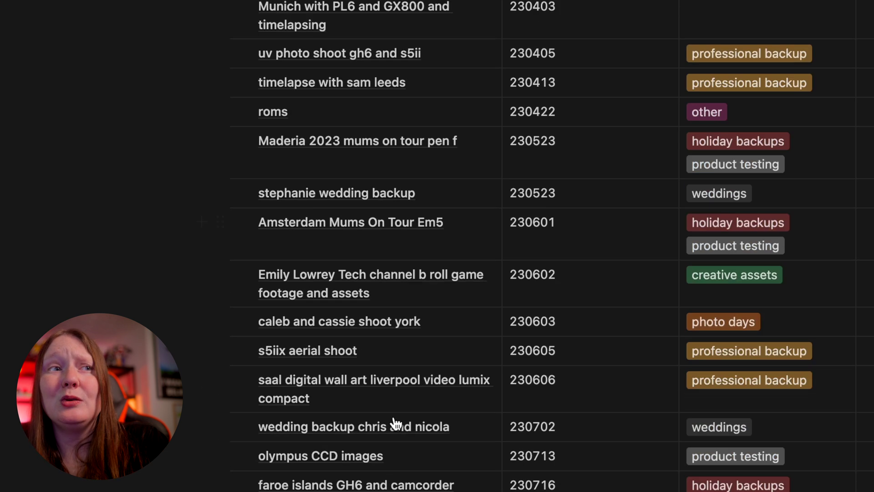
pyautogui.scroll(-10, 396, 423)
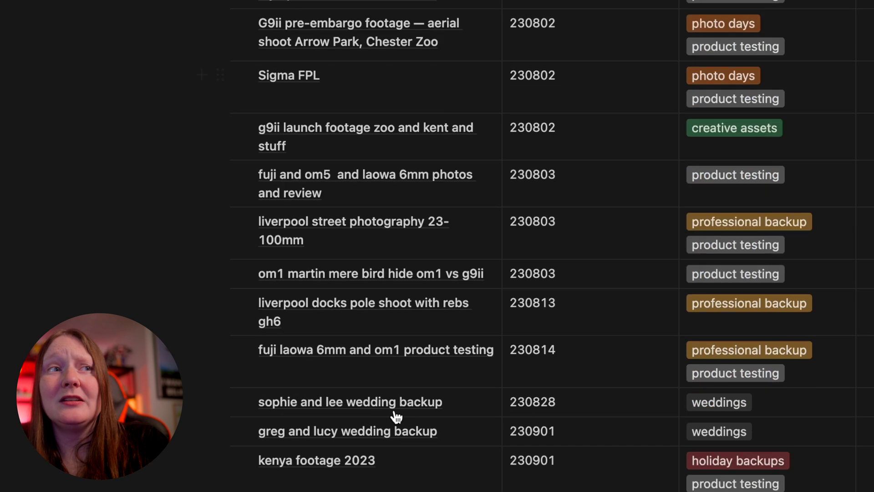
pyautogui.scroll(-1, 397, 405)
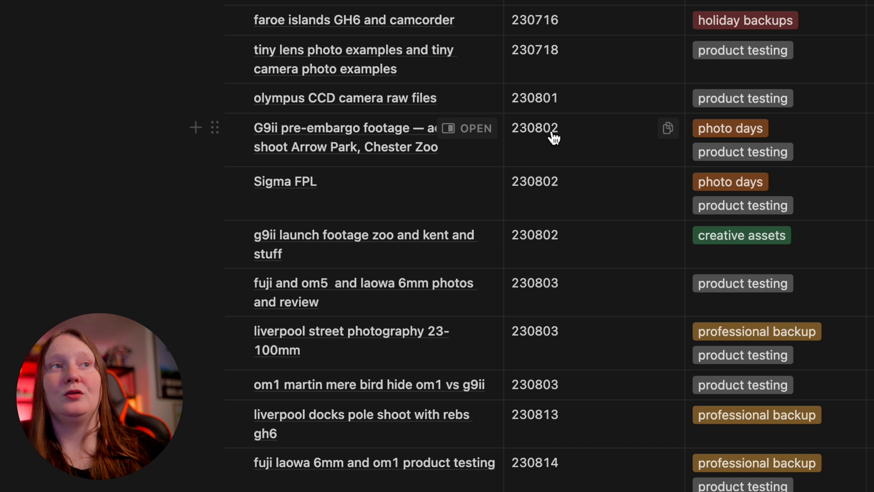
pyautogui.scroll(15, 554, 136)
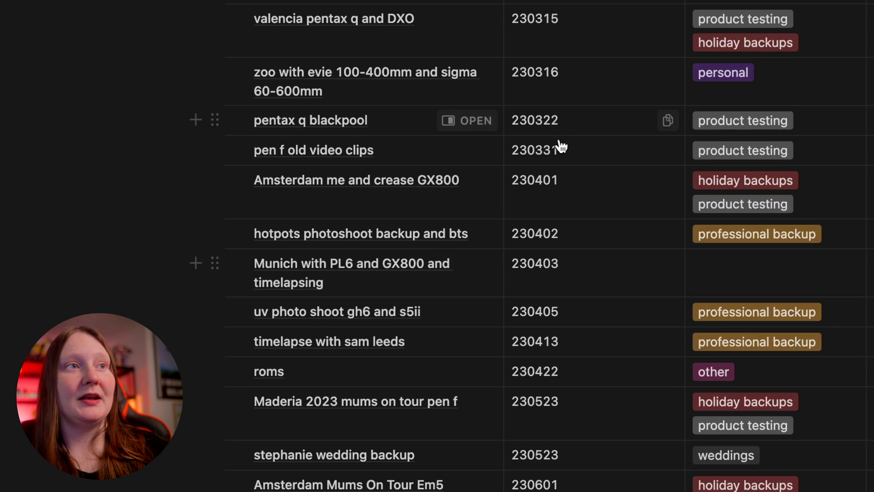
pyautogui.scroll(-1, 536, 229)
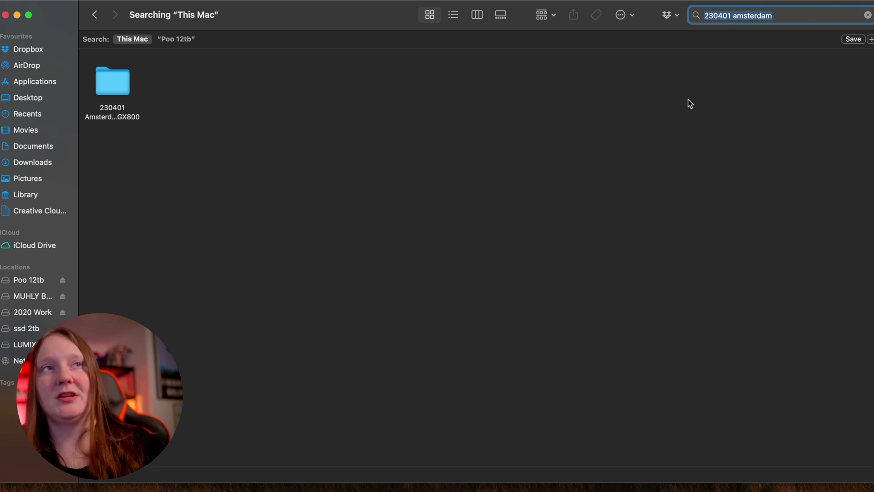
# - In Finder, open the found 230401 Amsterdam folder, preview GX800-13.jpg, GX800-31.jpg and GX800-53.jpg, and go back
pyautogui.click(106, 86)
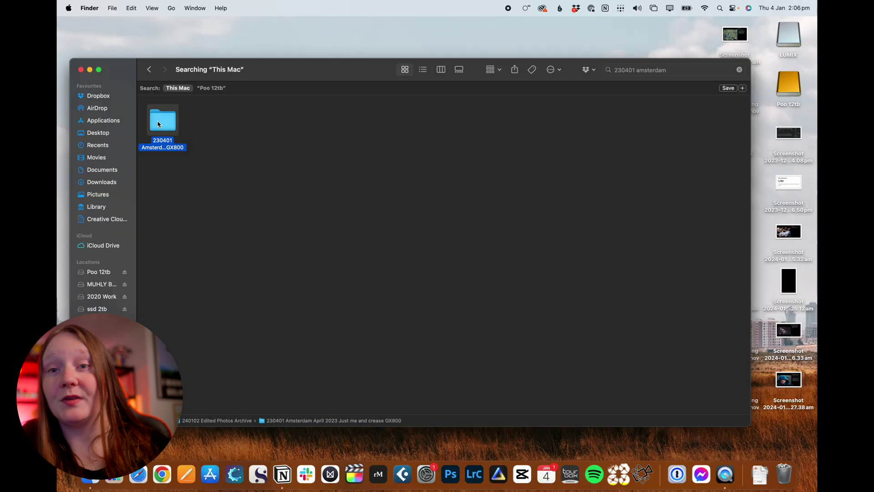
pyautogui.doubleClick(158, 124)
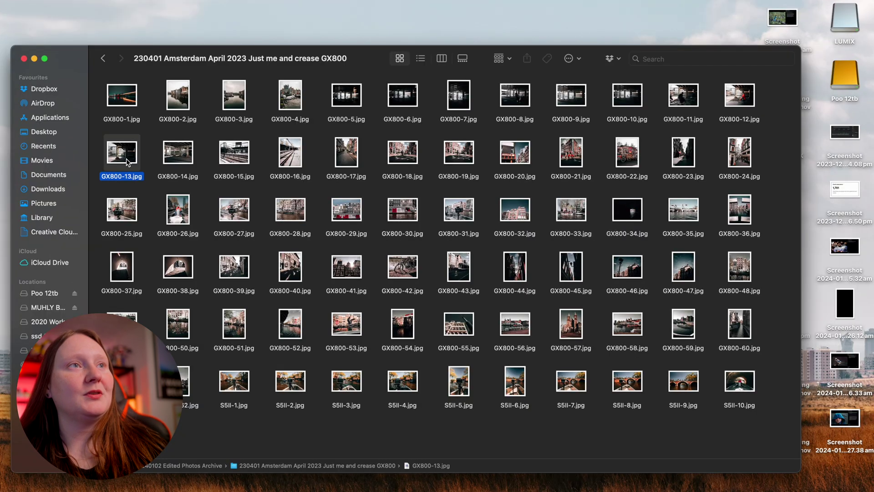
pyautogui.press('space')
pyautogui.press('space')
pyautogui.click(459, 210)
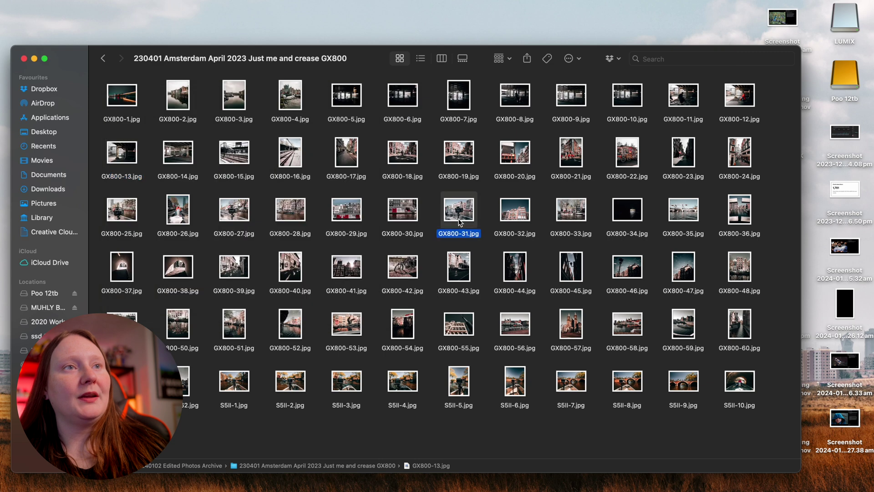
pyautogui.press('space')
pyautogui.press('space')
pyautogui.click(347, 326)
pyautogui.press('space')
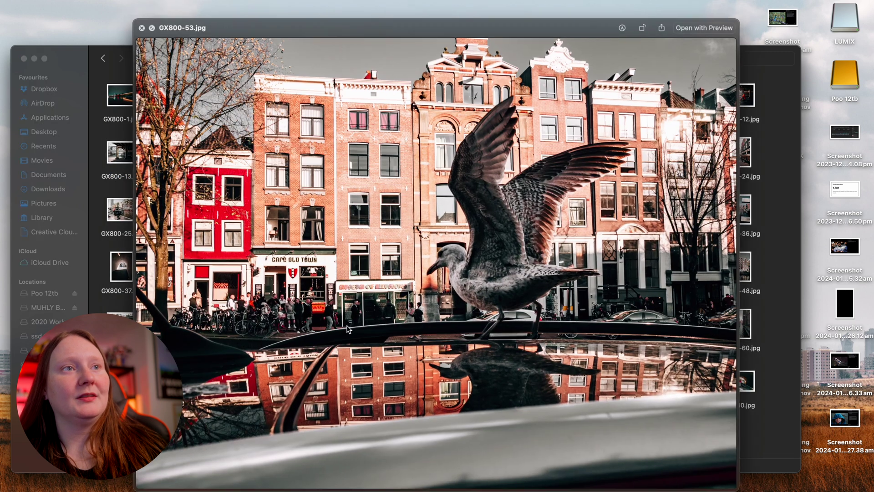
pyautogui.press('space')
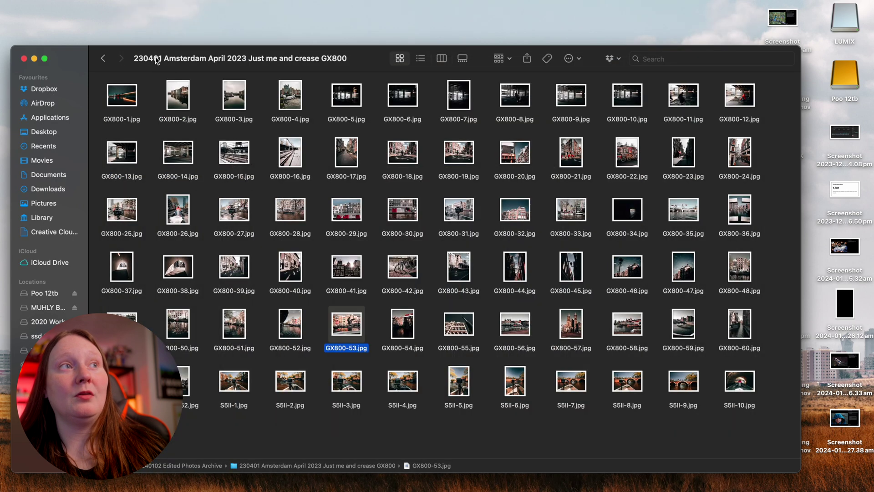
pyautogui.click(103, 60)
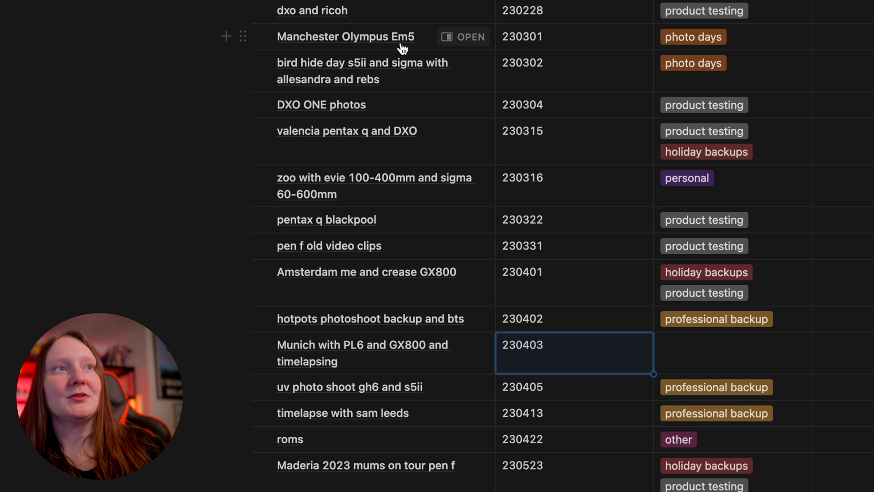
# - Back in Notion, search the Hard Drive Navigation table for "gh6" and look through the matching projects
pyautogui.scroll(15, 342, 209)
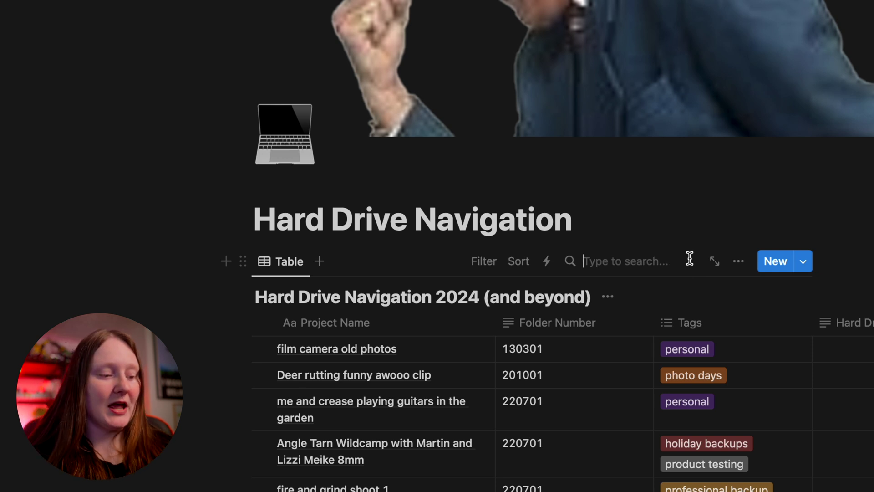
pyautogui.write('gh6')
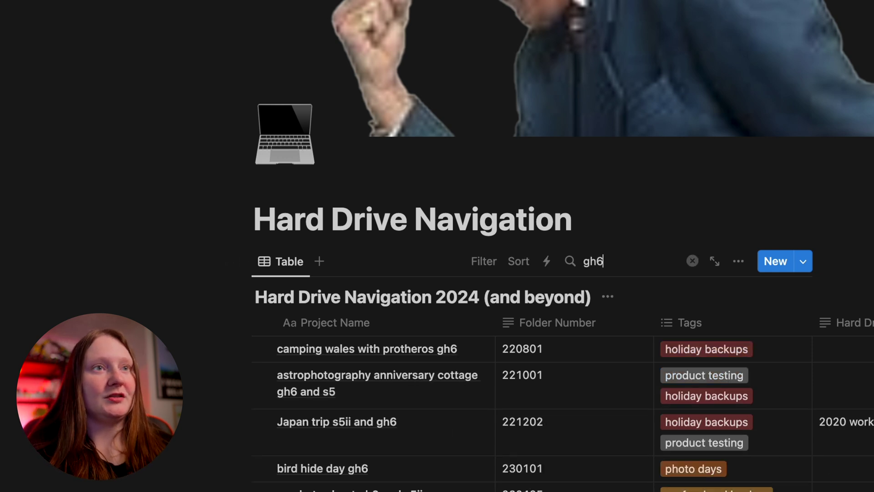
pyautogui.scroll(-3, 339, 215)
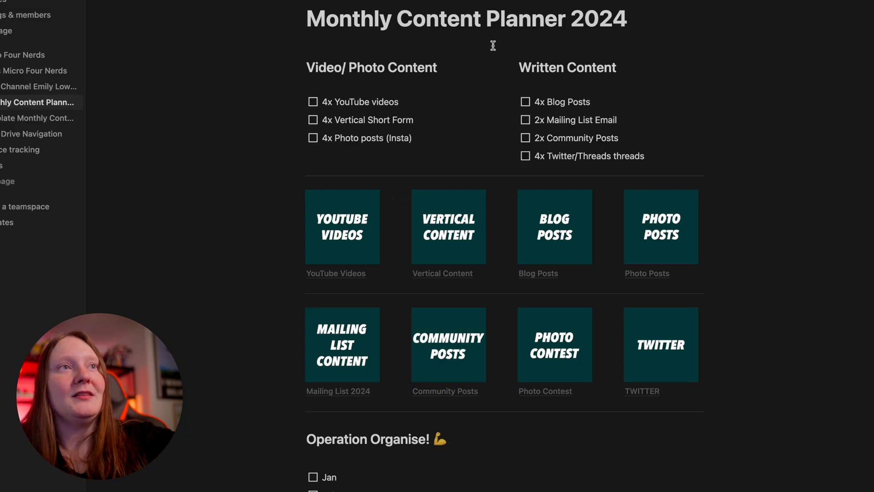
# - Examine the Monthly Content Planner 2024 page, including its content checklists, linked category tiles and the Operation Organise! month list
pyautogui.scroll(5, 473, 47)
pyautogui.scroll(-1, 312, 306)
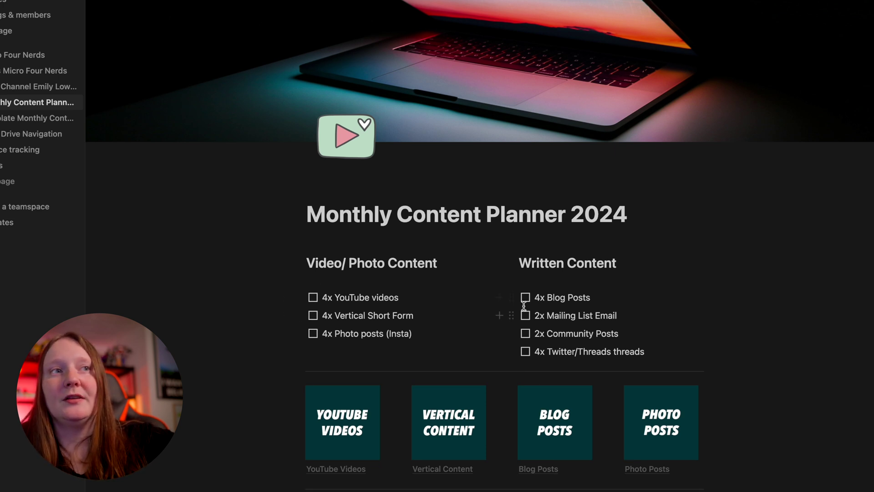
pyautogui.scroll(-4, 501, 404)
pyautogui.scroll(-4, 331, 272)
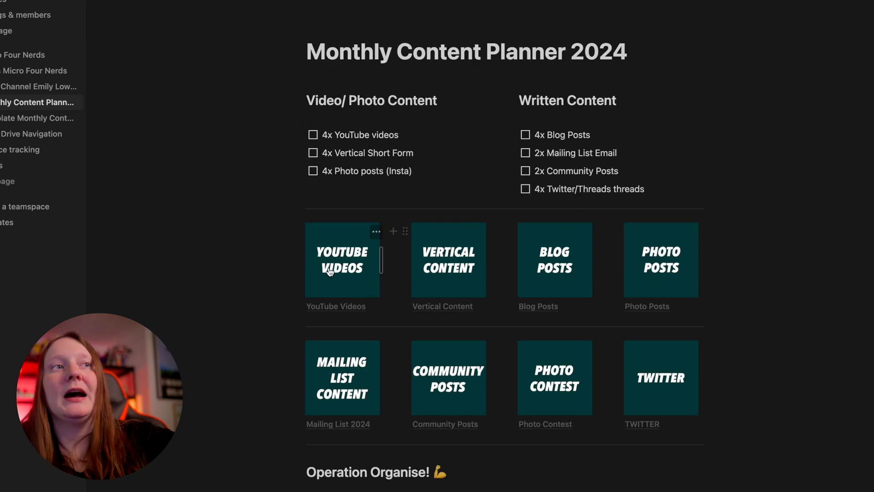
pyautogui.scroll(-4, 397, 405)
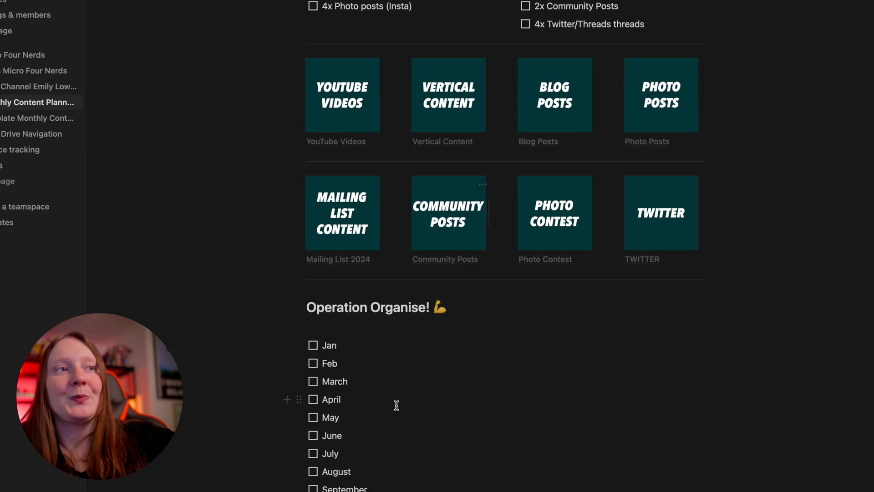
pyautogui.scroll(-7, 321, 475)
pyautogui.scroll(11, 316, 433)
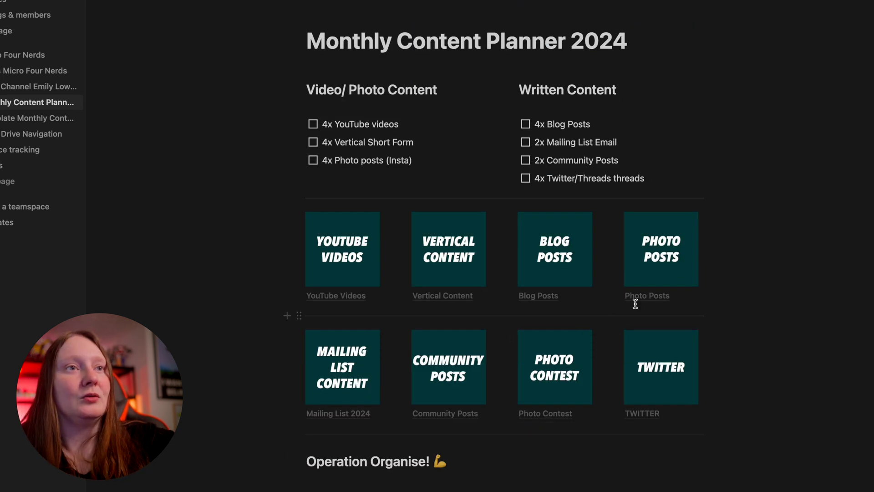
# - Open the planner's Blog Posts page, look through the Blogs table, and view the tag options of its first entry
pyautogui.click(542, 297)
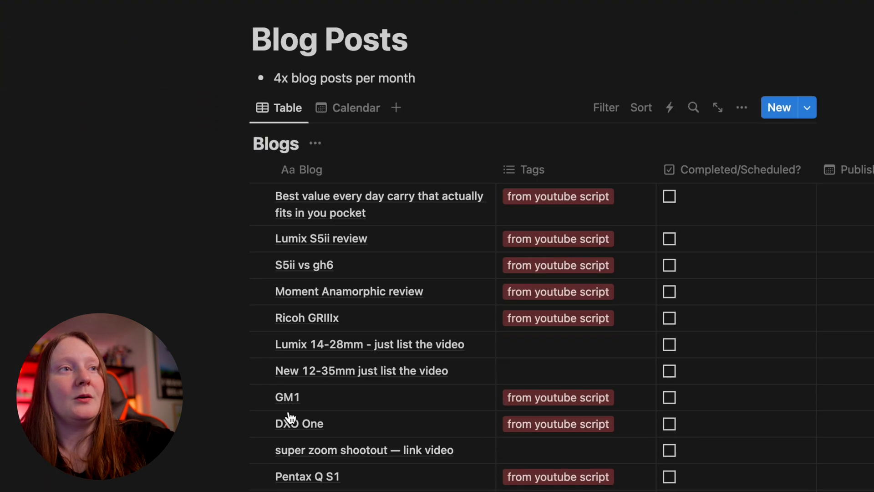
pyautogui.scroll(-3, 337, 344)
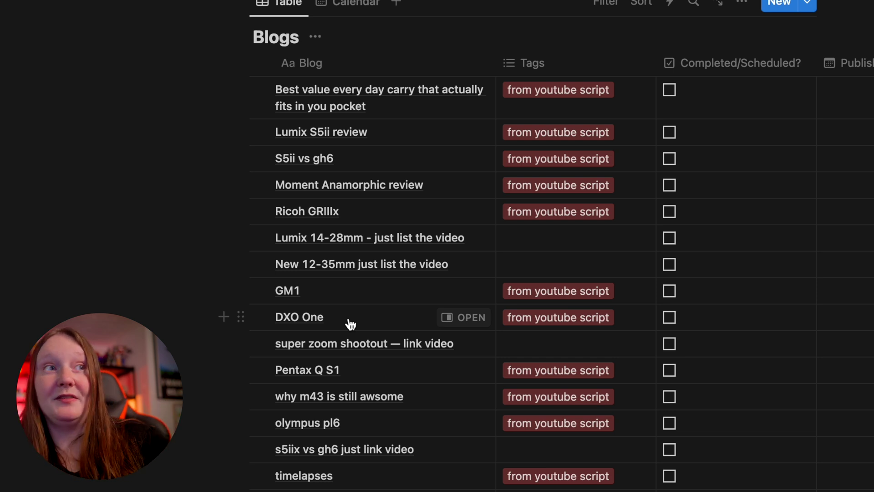
pyautogui.scroll(3, 326, 328)
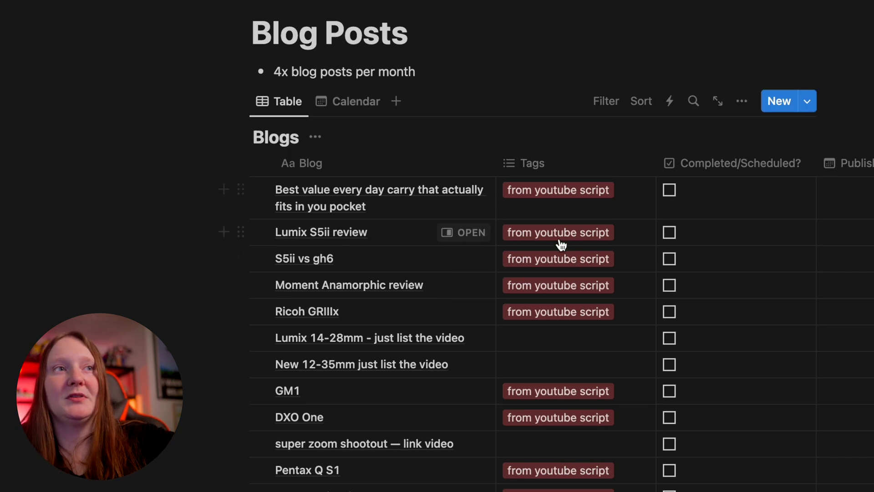
pyautogui.click(544, 195)
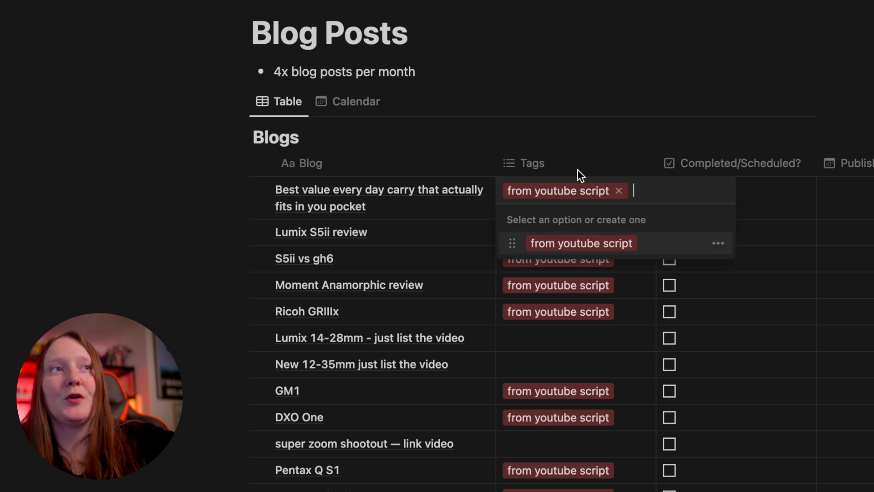
# - Close the tag options and try ticking and clearing the Completed/Scheduled? checkboxes of the first two Blogs entries
pyautogui.press('Escape')
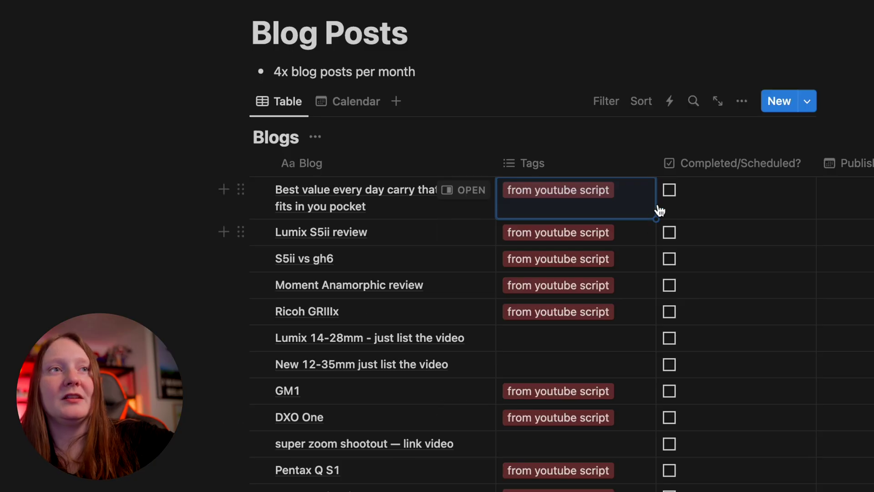
pyautogui.click(669, 191)
pyautogui.click(670, 233)
pyautogui.click(670, 233)
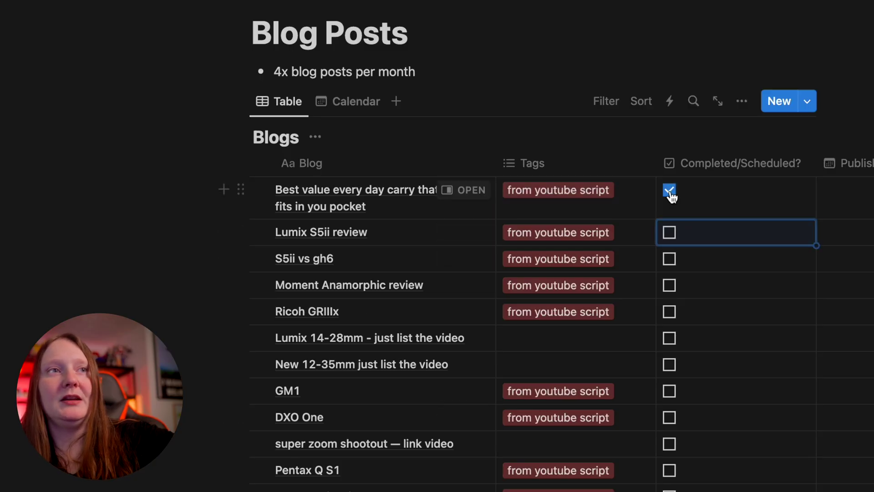
pyautogui.click(670, 190)
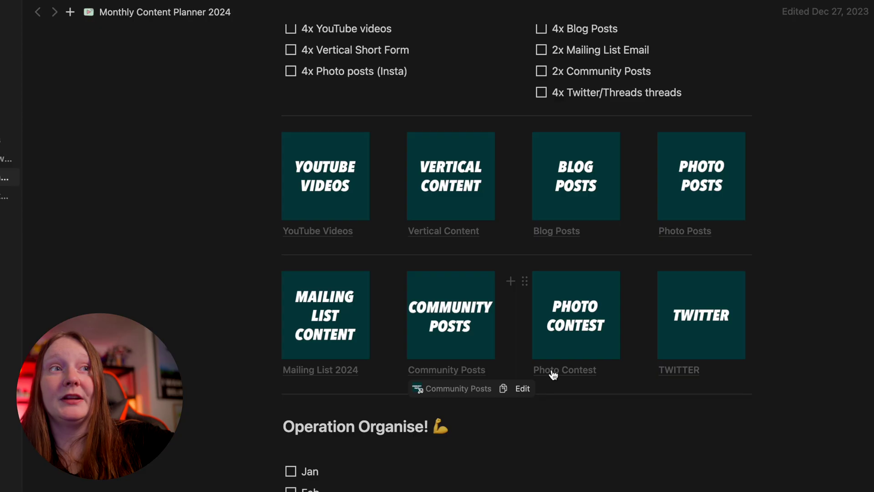
# - Open the Photo Contest page from the Monthly Content Planner 2024 and look through its contest rules and linked pages
pyautogui.click(552, 370)
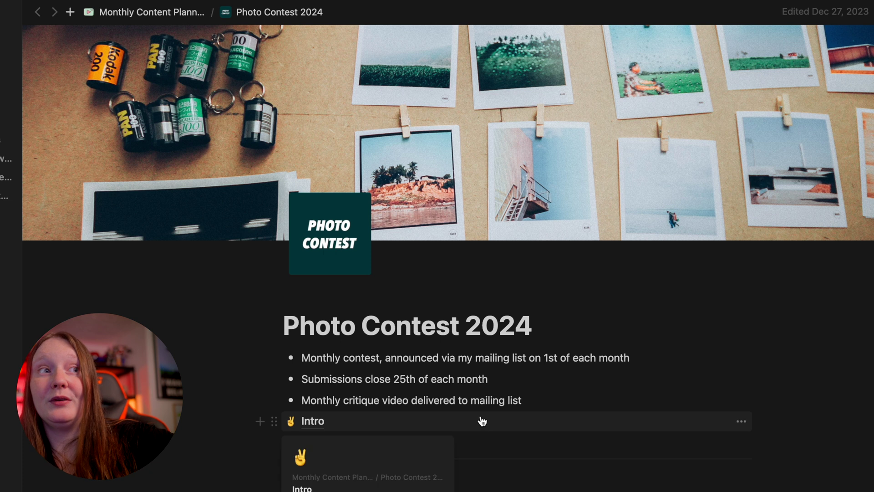
pyautogui.scroll(-4, 126, 252)
pyautogui.scroll(-1, 127, 252)
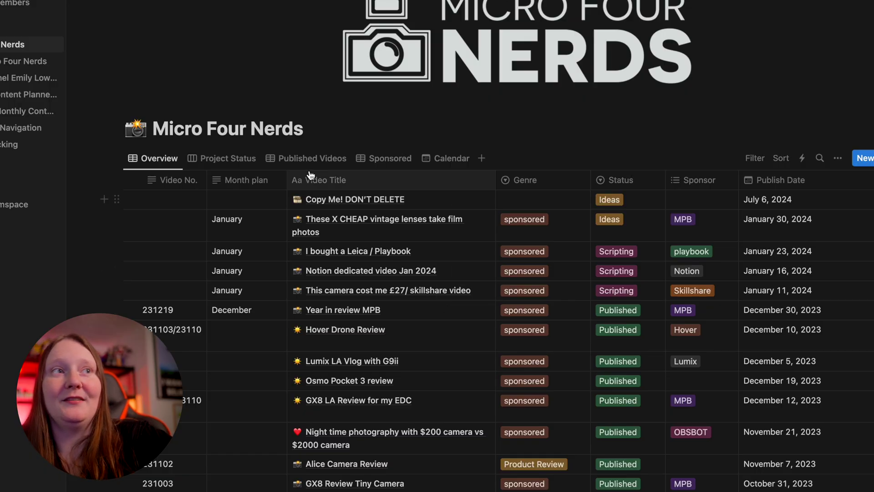
# - Look through the Micro Four Nerds video schedule in the Calendar view up to March 2024 and the cards in the Project Status board
pyautogui.click(438, 158)
pyautogui.scroll(-5, 509, 419)
pyautogui.scroll(-10, 508, 419)
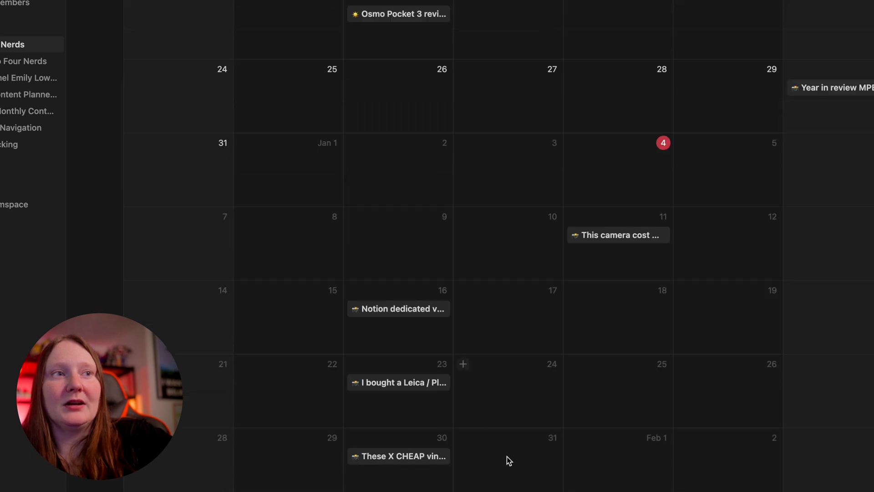
pyautogui.scroll(-5, 506, 435)
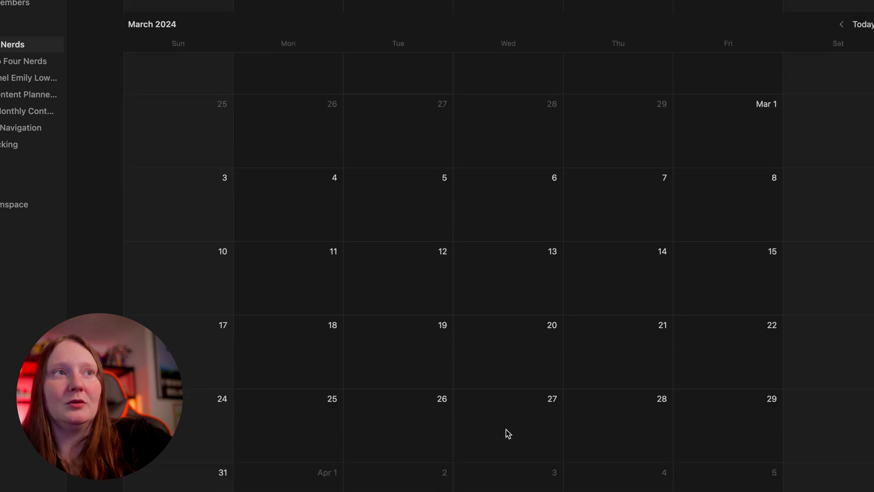
pyautogui.scroll(10, 507, 429)
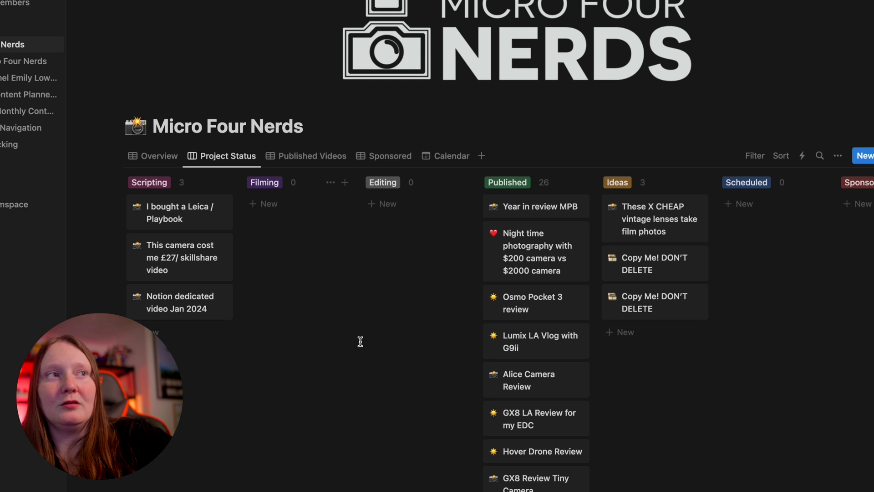
pyautogui.scroll(-2, 209, 195)
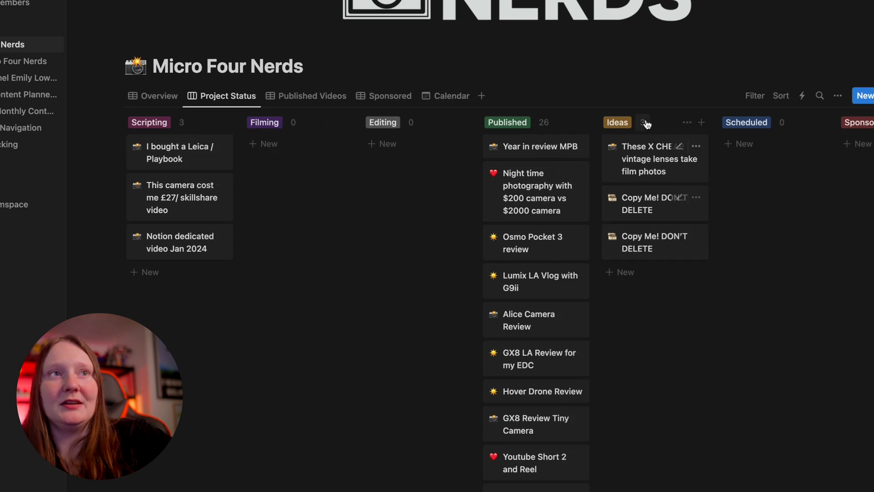
pyautogui.scroll(2, 647, 124)
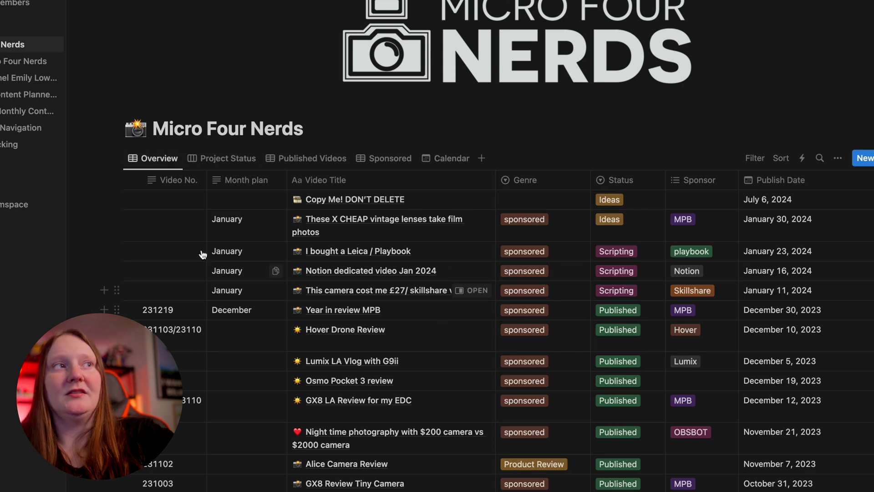
# - Open the Monthly Content Planner 2024 page and look over its content checklists and category tiles
pyautogui.click(18, 95)
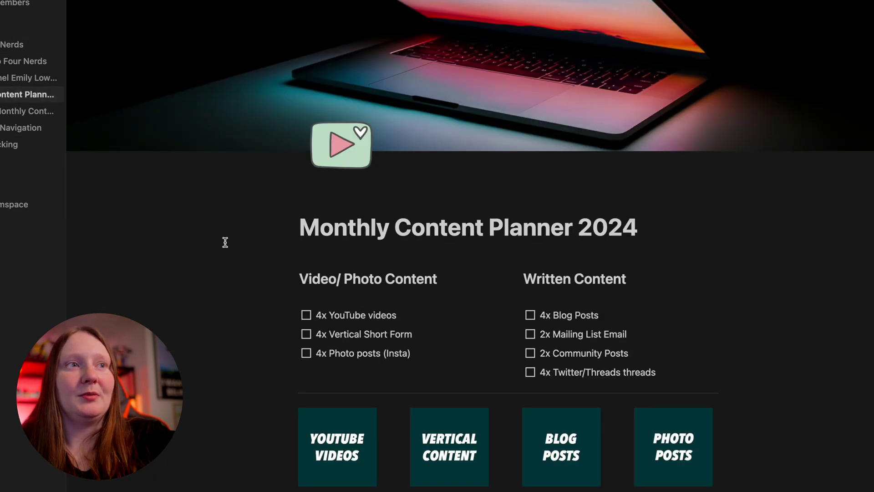
pyautogui.scroll(-5, 390, 304)
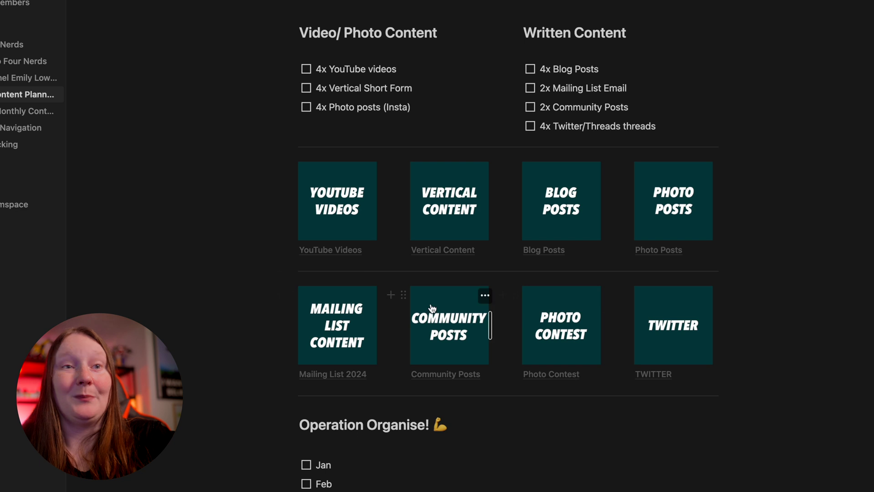